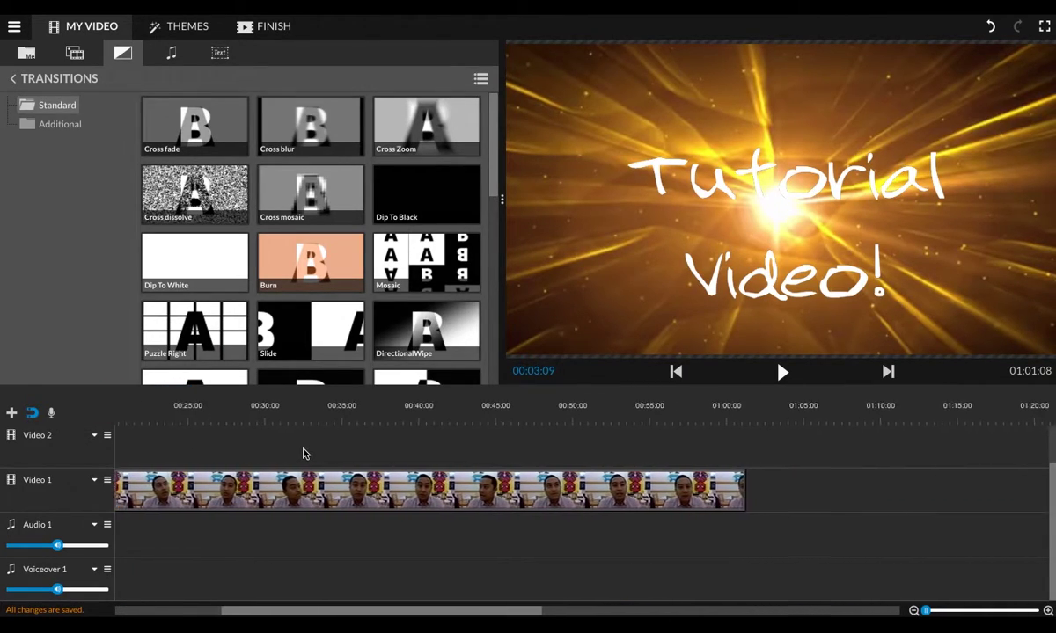
scroll(303, 454, right, 3)
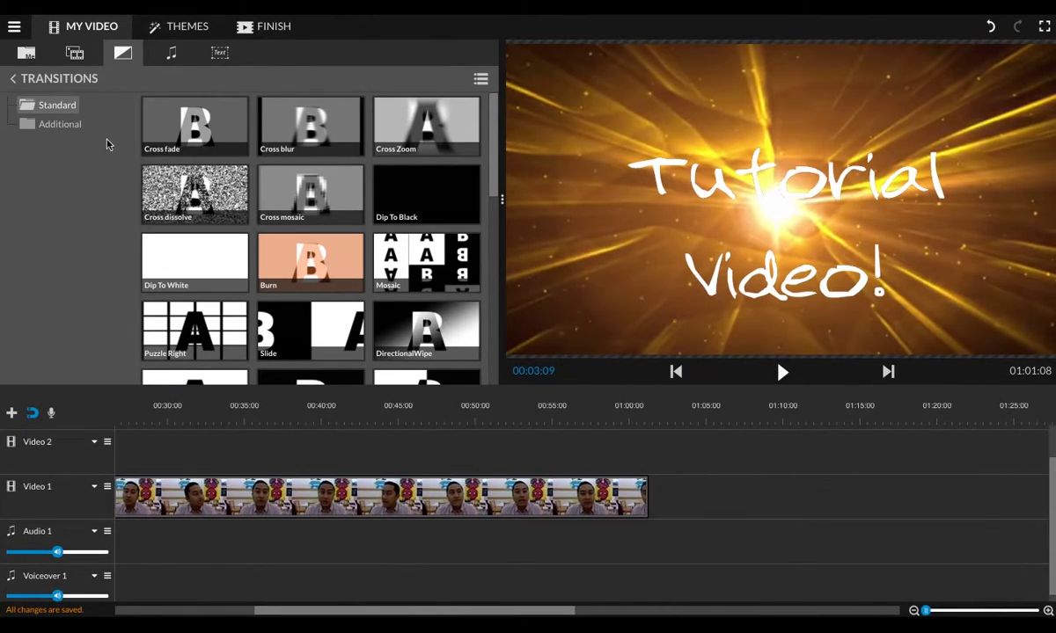
Switch the left library panel from Transitions to the Backgrounds graphics.
click(75, 53)
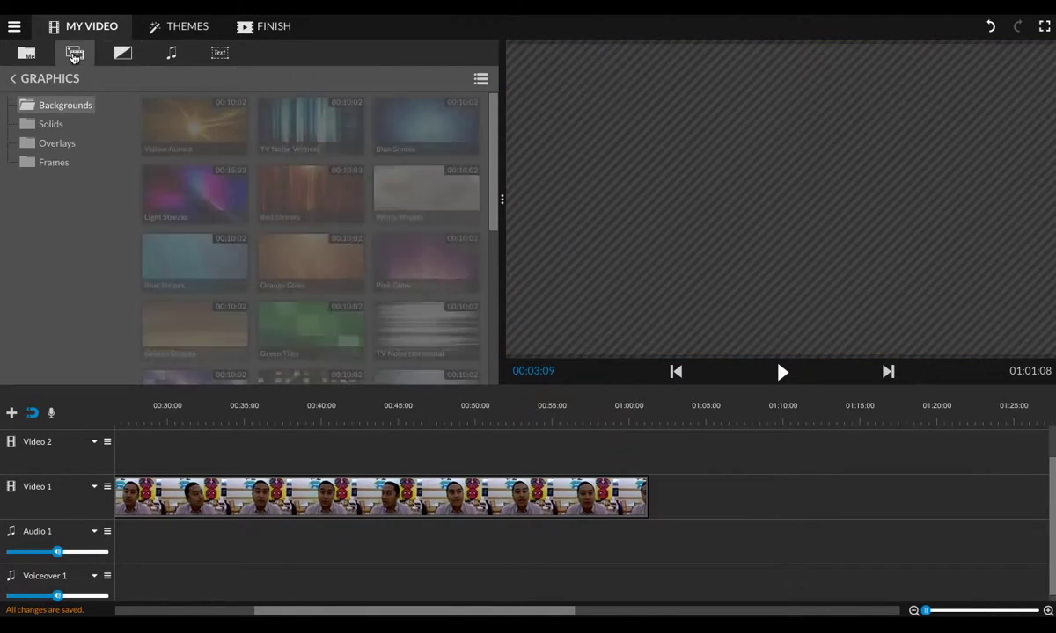
Place IMG_20160831_093943 from My media on Video 2, extending its start to about 00:53:21.
click(28, 56)
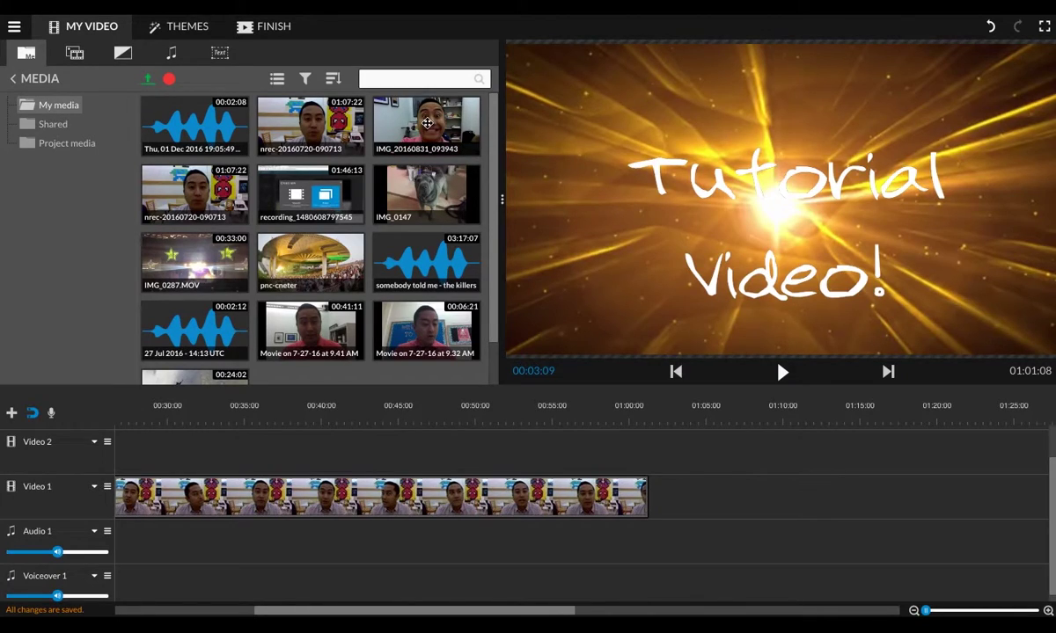
click(427, 123)
drag(400, 116, 592, 452)
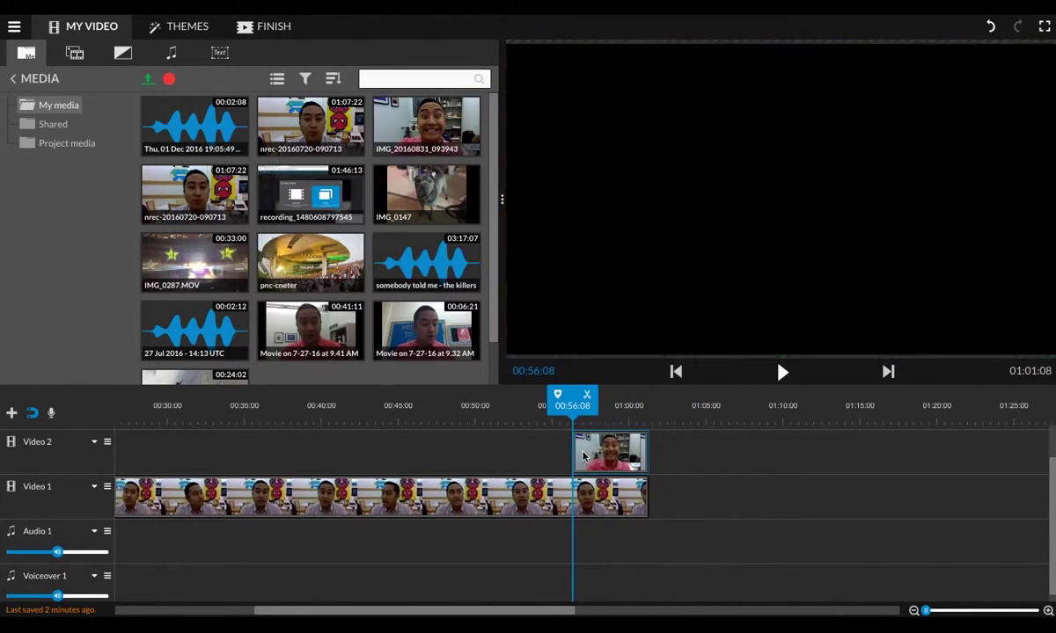
drag(573, 401, 614, 404)
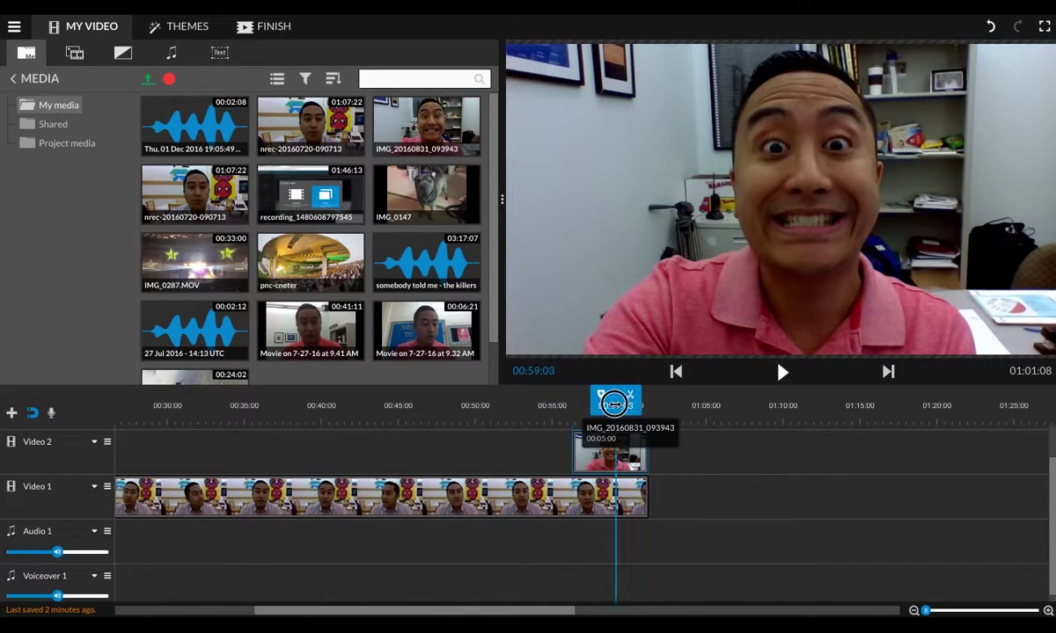
click(589, 462)
drag(578, 455, 536, 451)
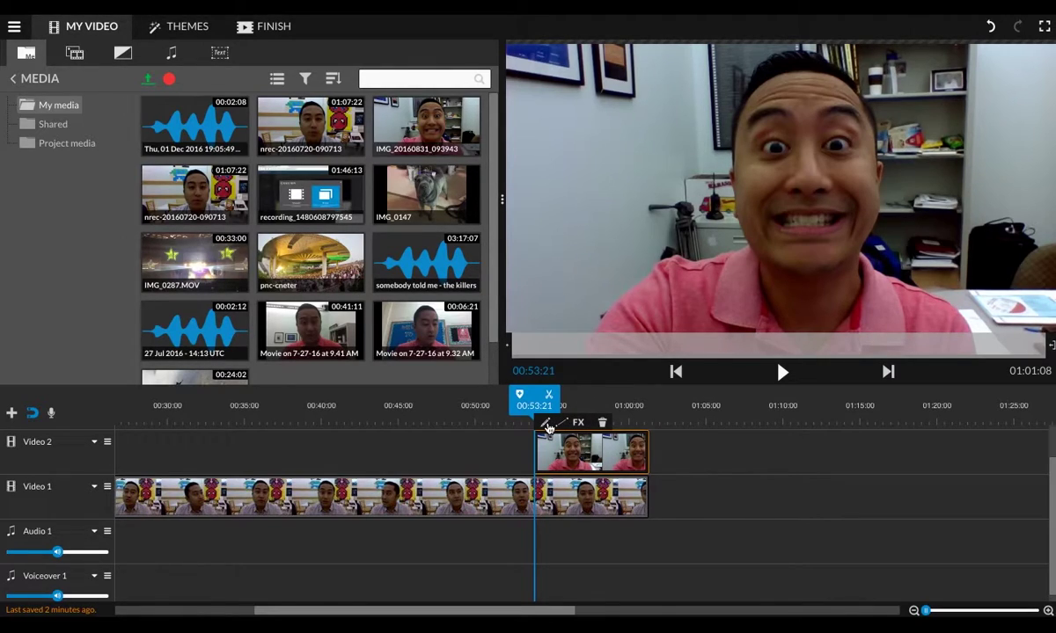
Shrink the Video 2 clip to 0.34 scale and tuck it into the frame's top-left corner.
click(545, 424)
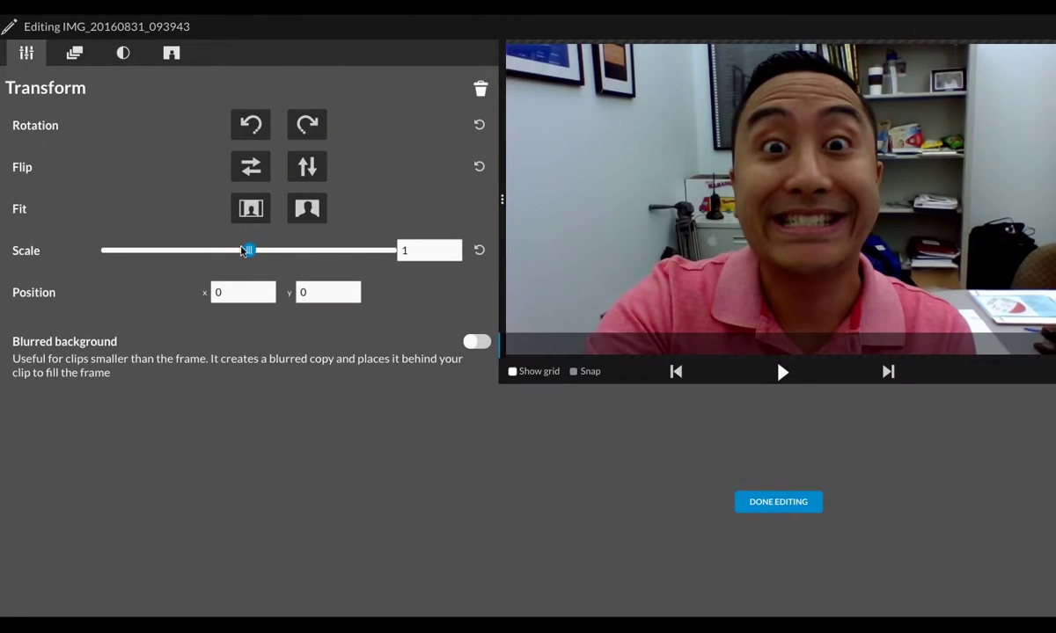
drag(242, 251, 177, 254)
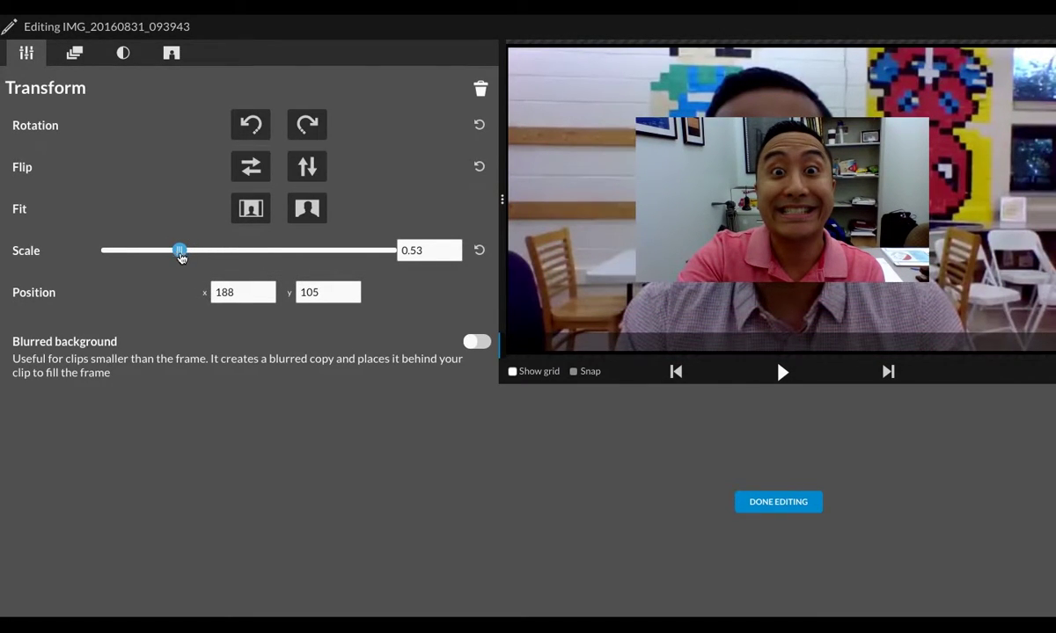
drag(801, 215, 661, 145)
drag(179, 256, 150, 257)
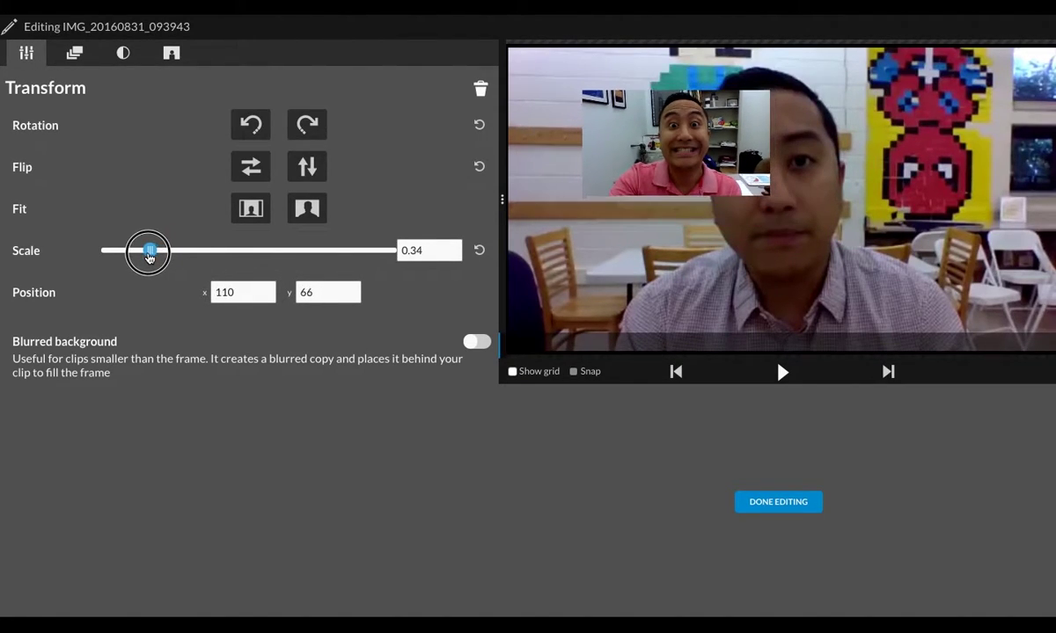
drag(678, 159, 636, 135)
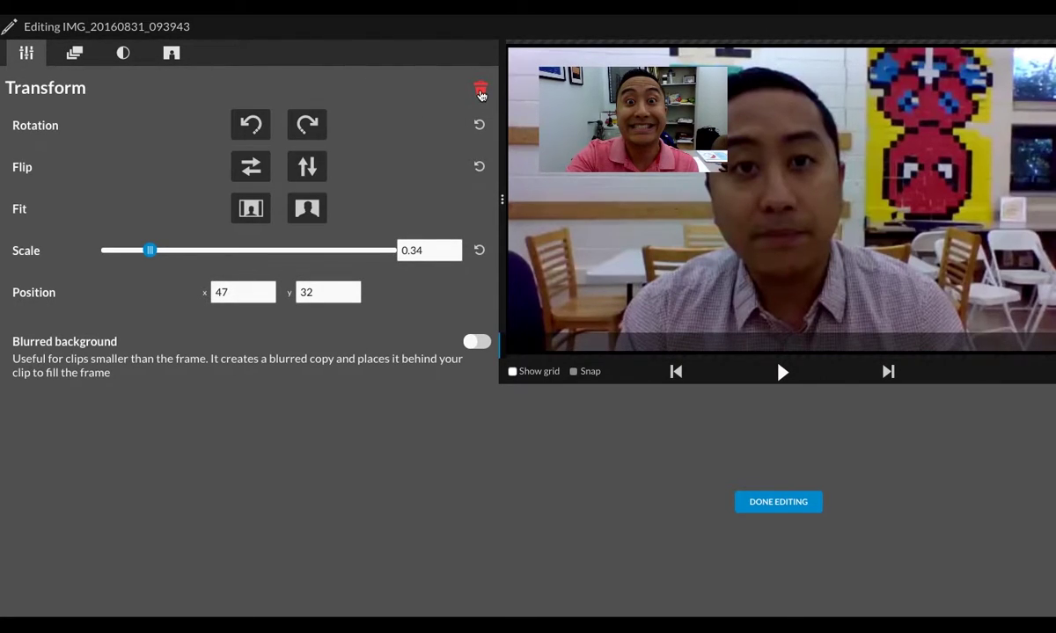
click(786, 503)
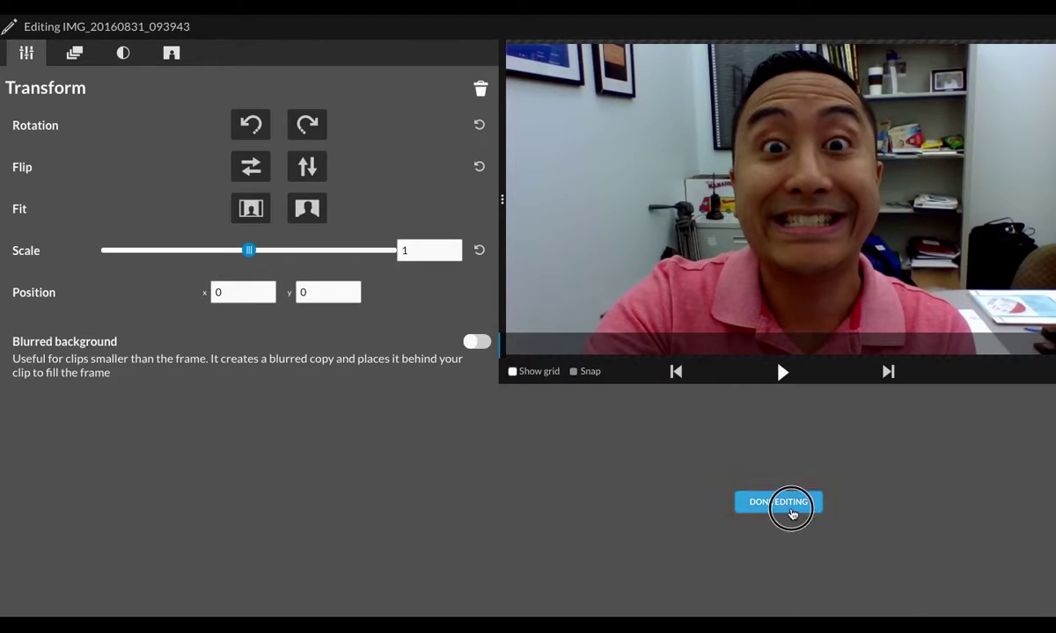
click(601, 423)
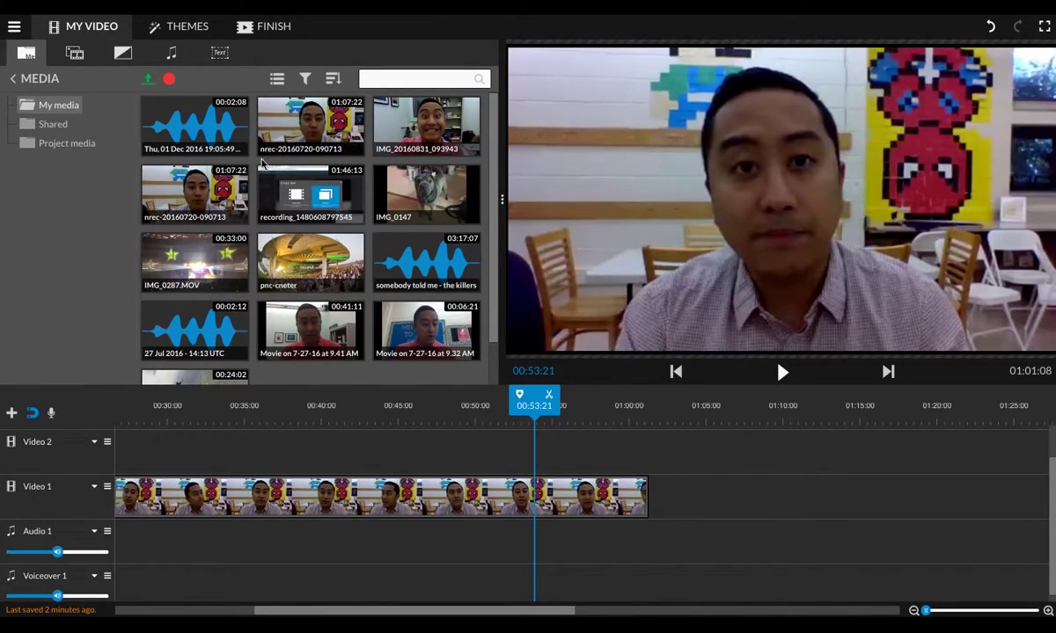
click(307, 162)
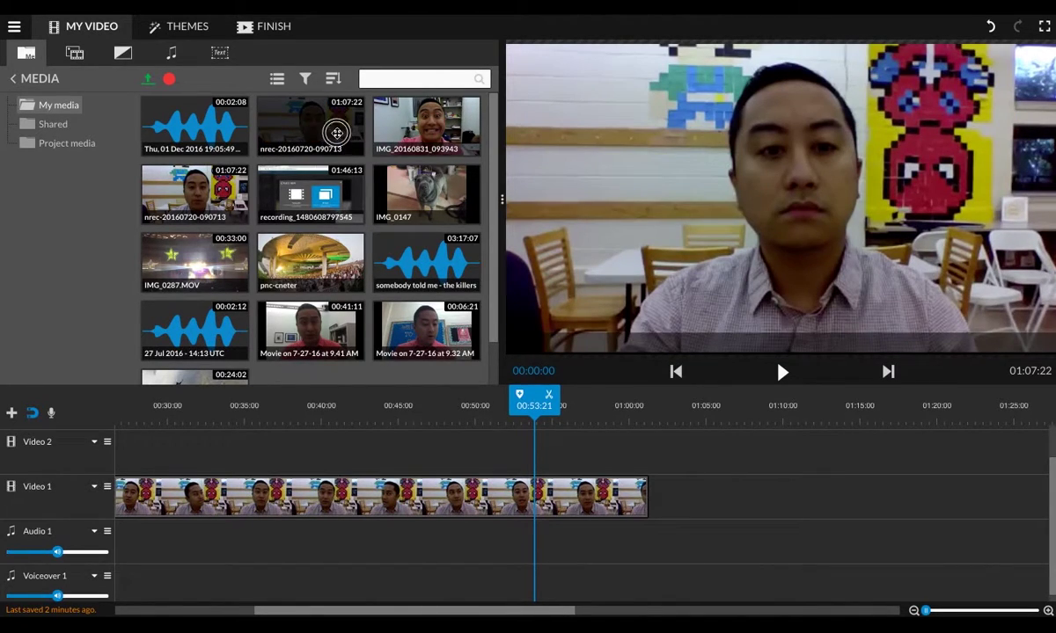
drag(337, 133, 464, 448)
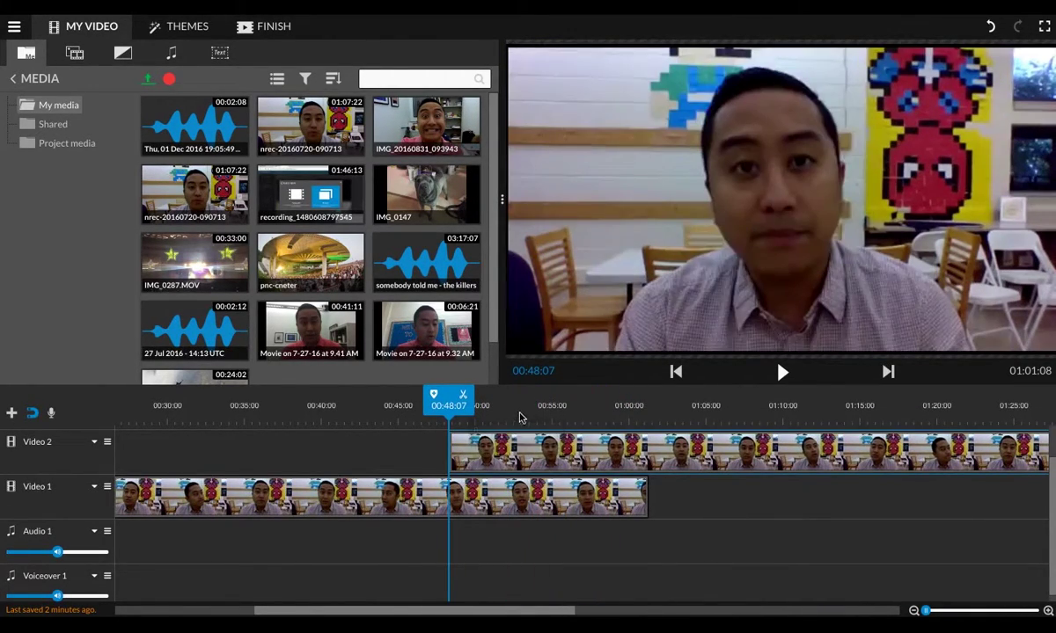
click(493, 449)
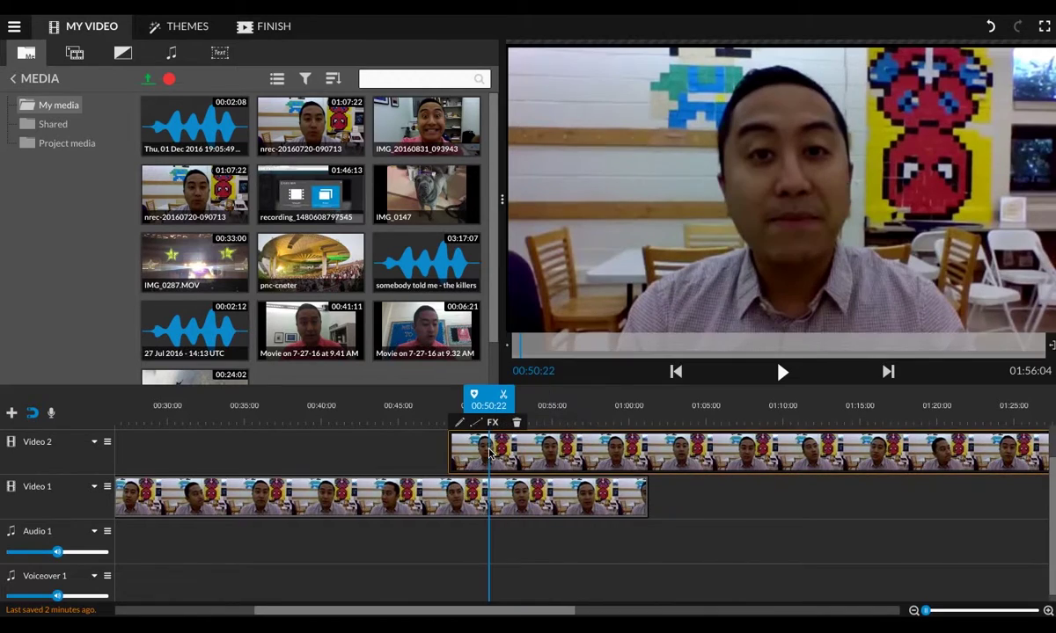
Scale the Video 2 nrec clip to 0.62 and move it toward the top-left.
click(461, 424)
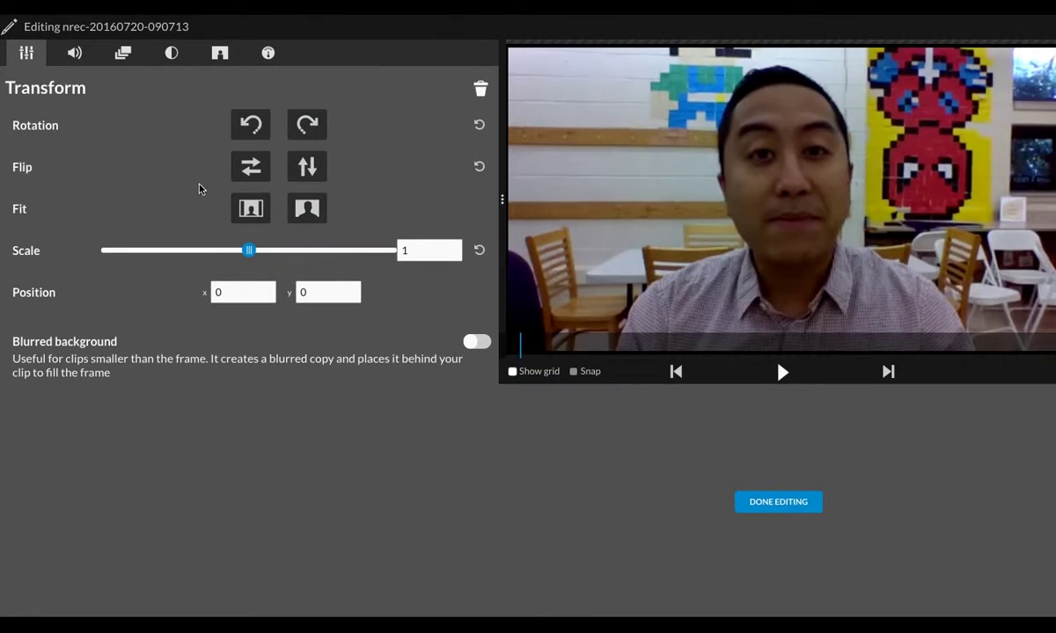
drag(248, 250, 191, 250)
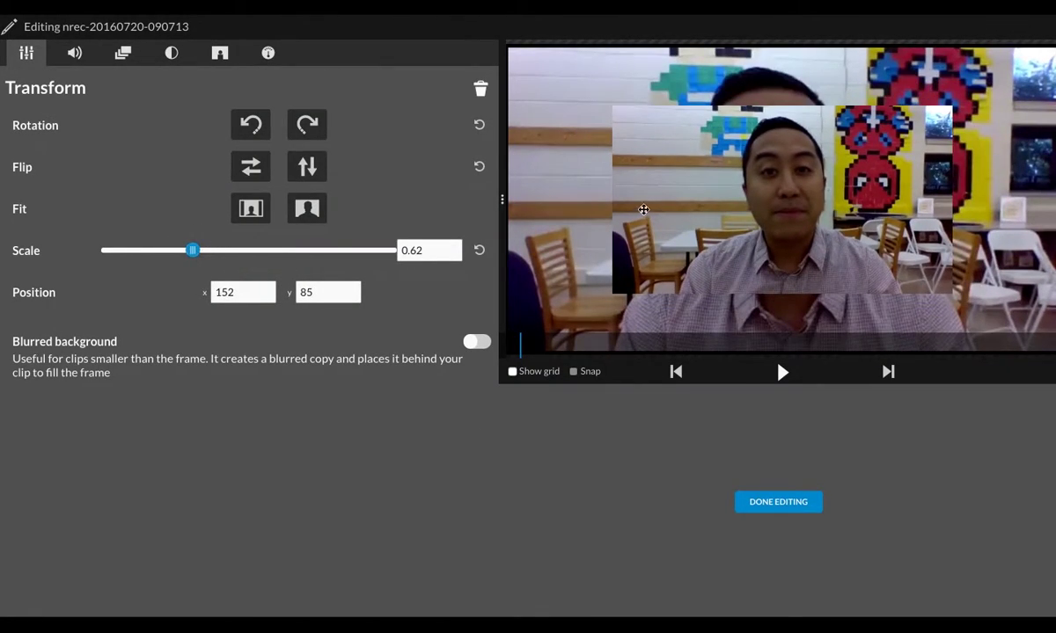
drag(604, 197, 574, 163)
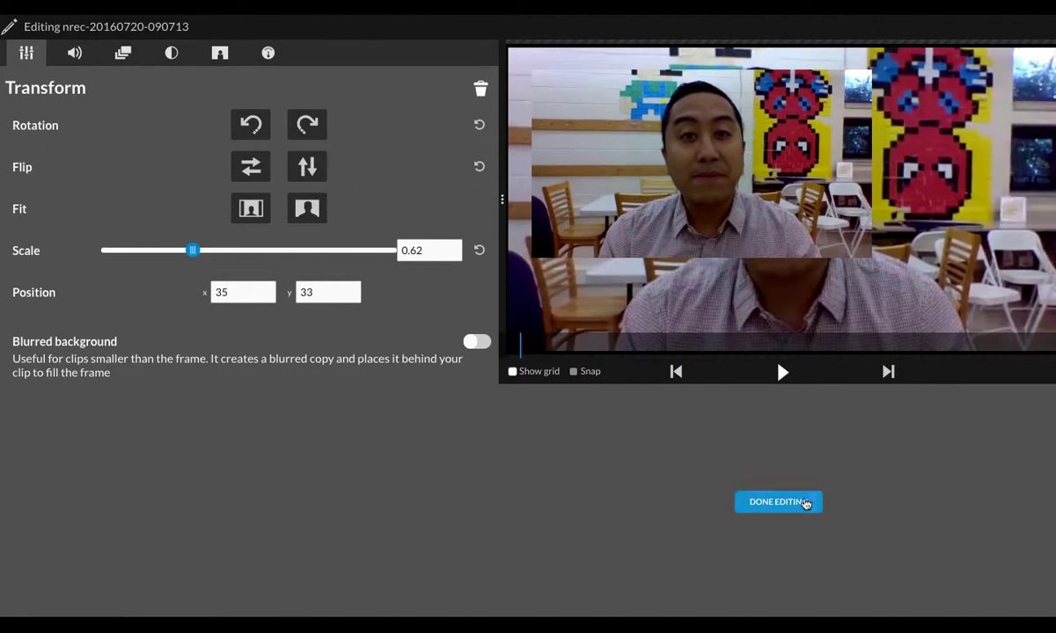
click(783, 501)
Scale the Video 1 clip to 0.8, then undo the picture-in-picture changes with Ctrl+Z.
click(549, 493)
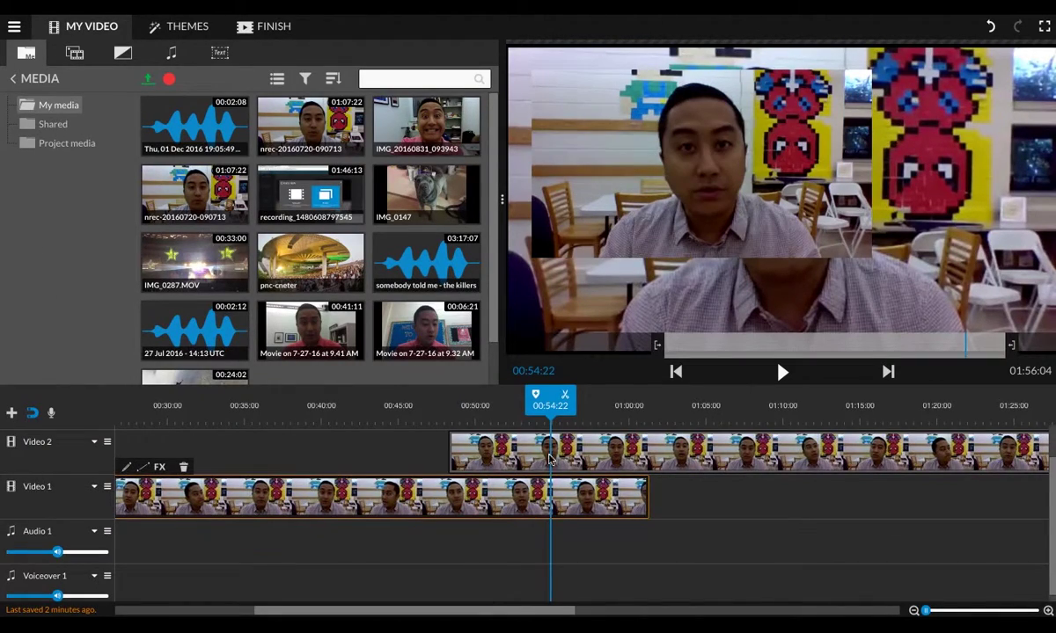
click(126, 467)
drag(250, 255, 219, 253)
click(777, 502)
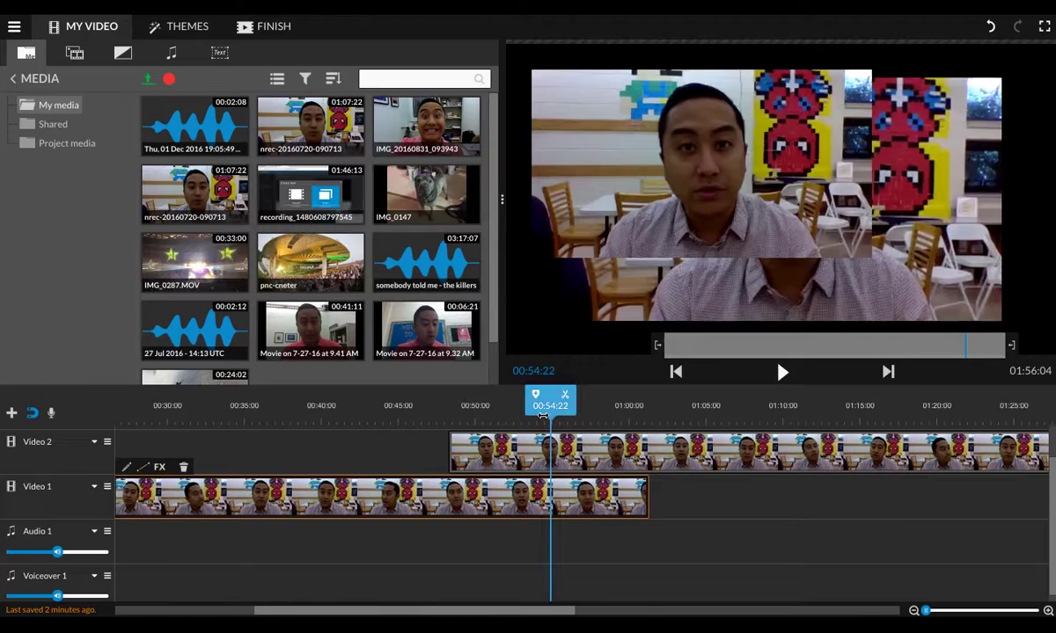
key(ctrl+z)
key(ctrl+z)
key(ctrl+z)
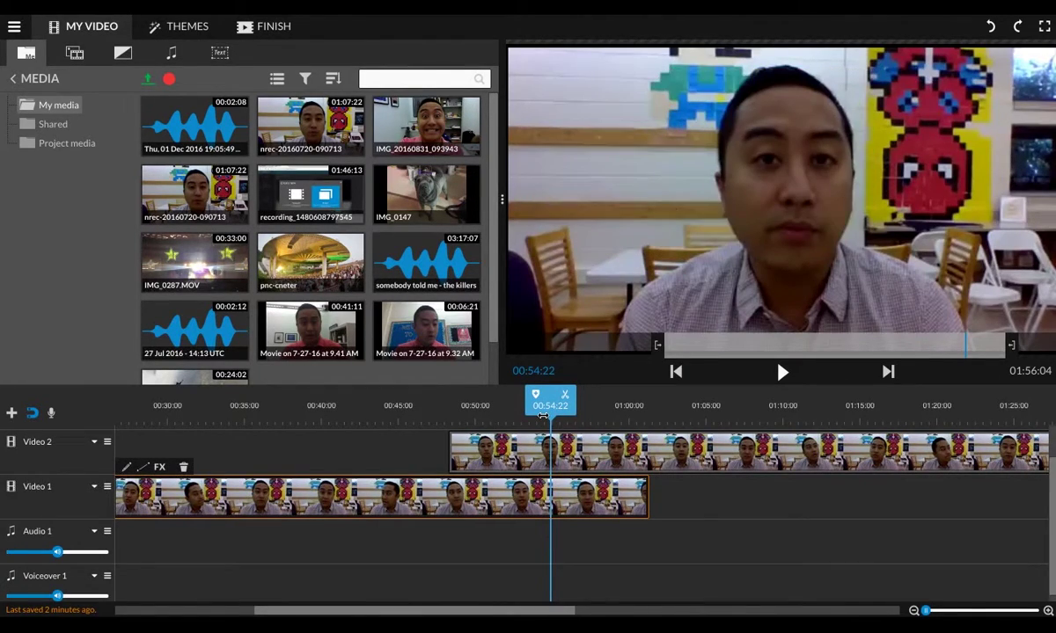
Review the Tutorial Video! intro, then browse the audio library to Premium Music's Feel Good folder.
scroll(358, 452, left, 5)
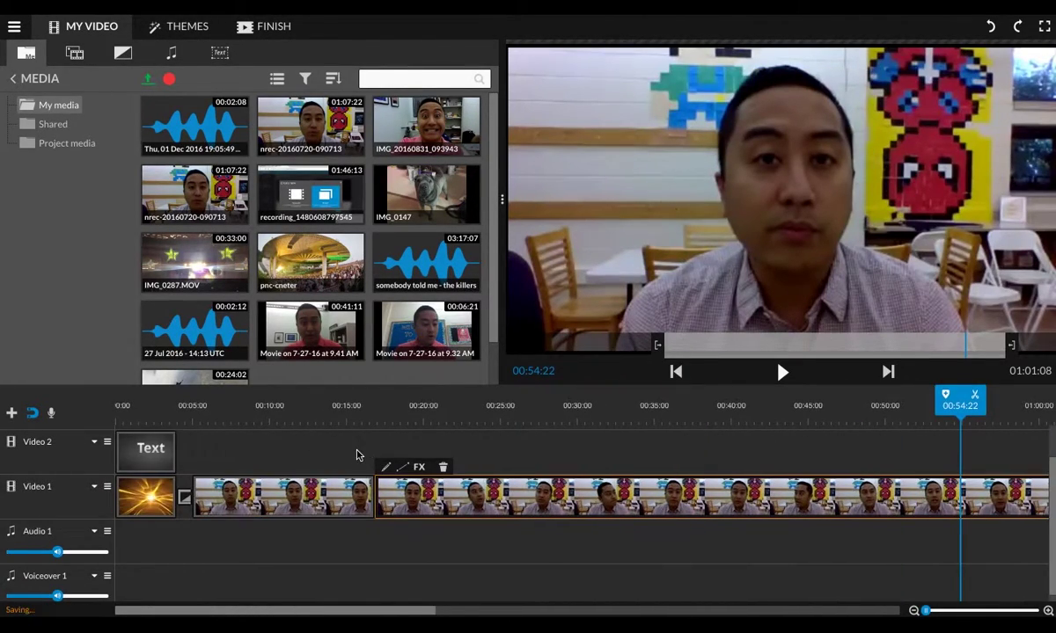
mouse_move(194, 415)
mouse_down()
mouse_move(146, 411)
mouse_move(196, 410)
mouse_up()
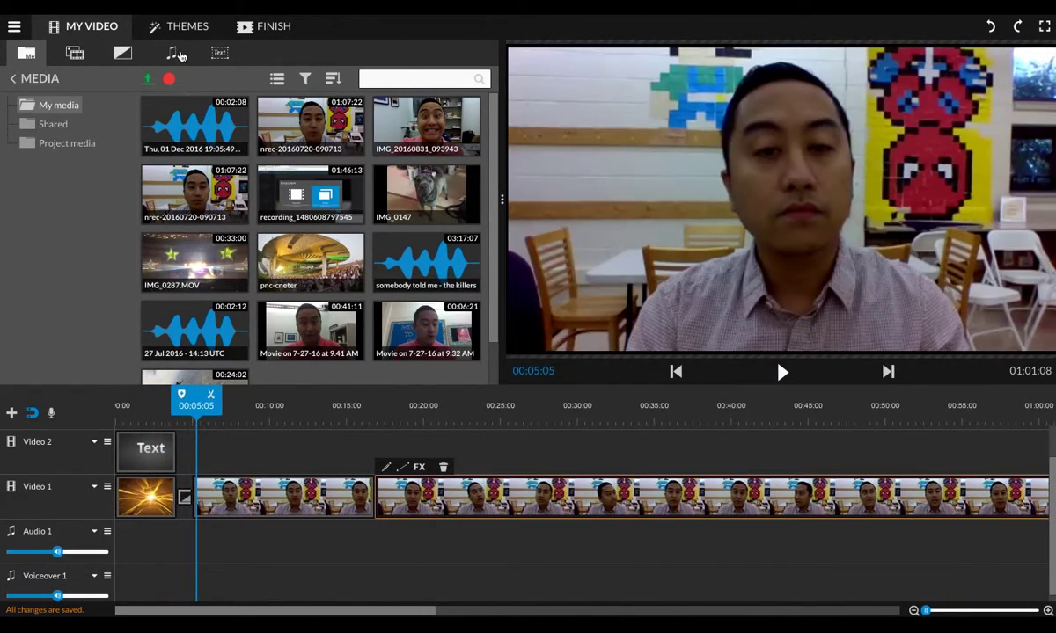
click(174, 55)
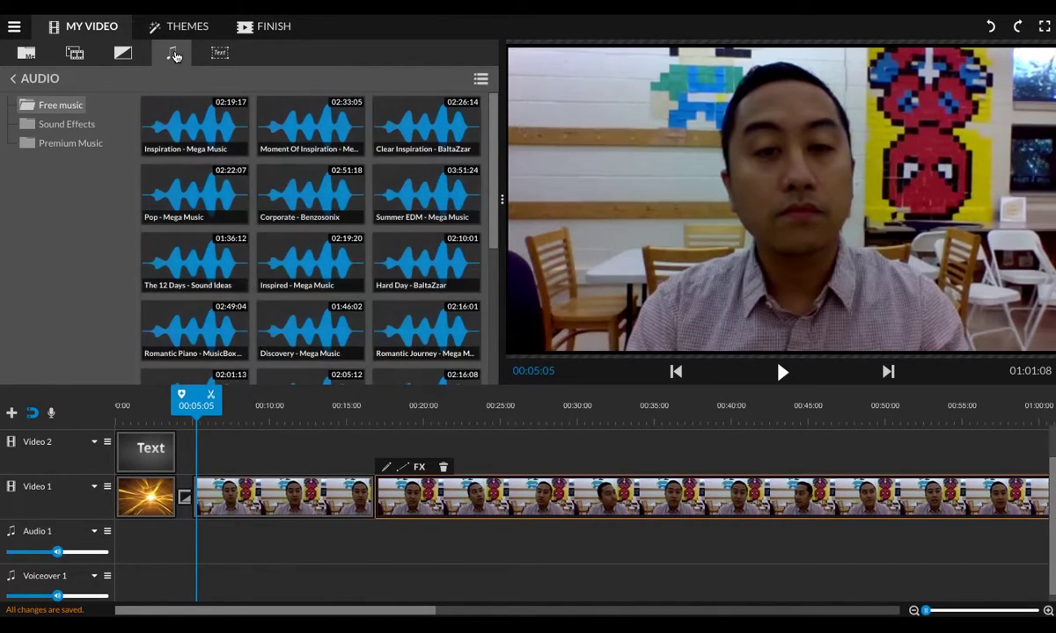
click(69, 146)
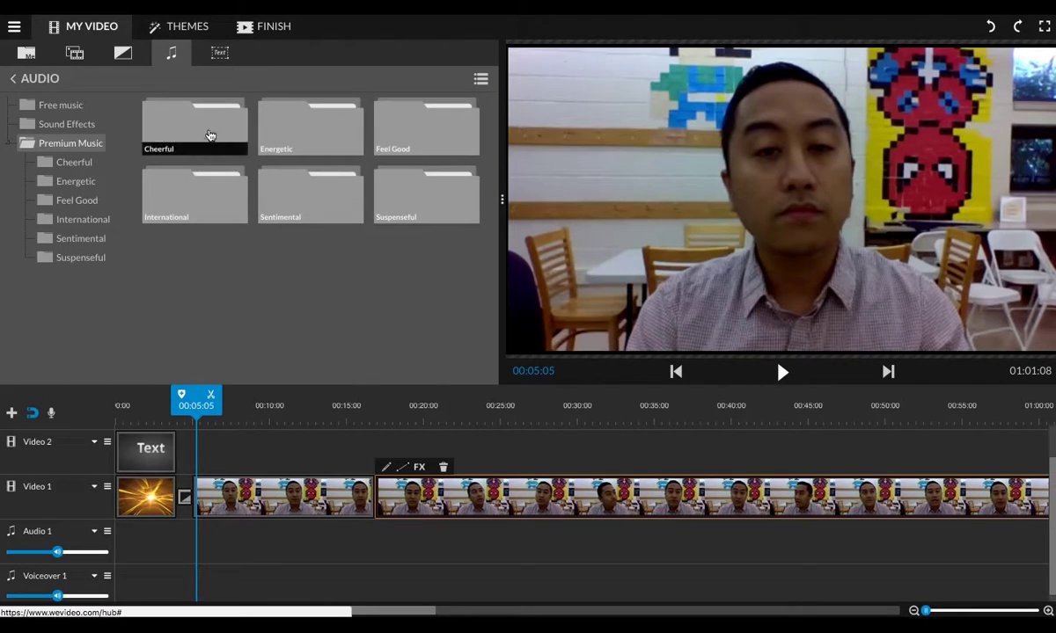
click(407, 124)
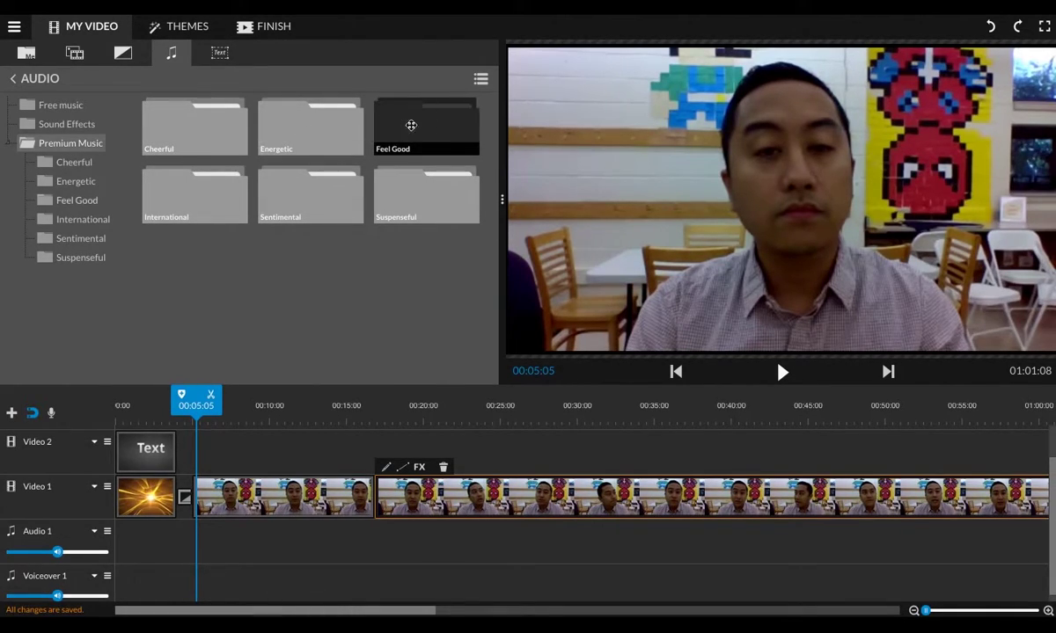
Add Wet Lips - Sound Ideas to Audio 1, play it back, and return the playhead to about 4 s.
drag(301, 126, 141, 539)
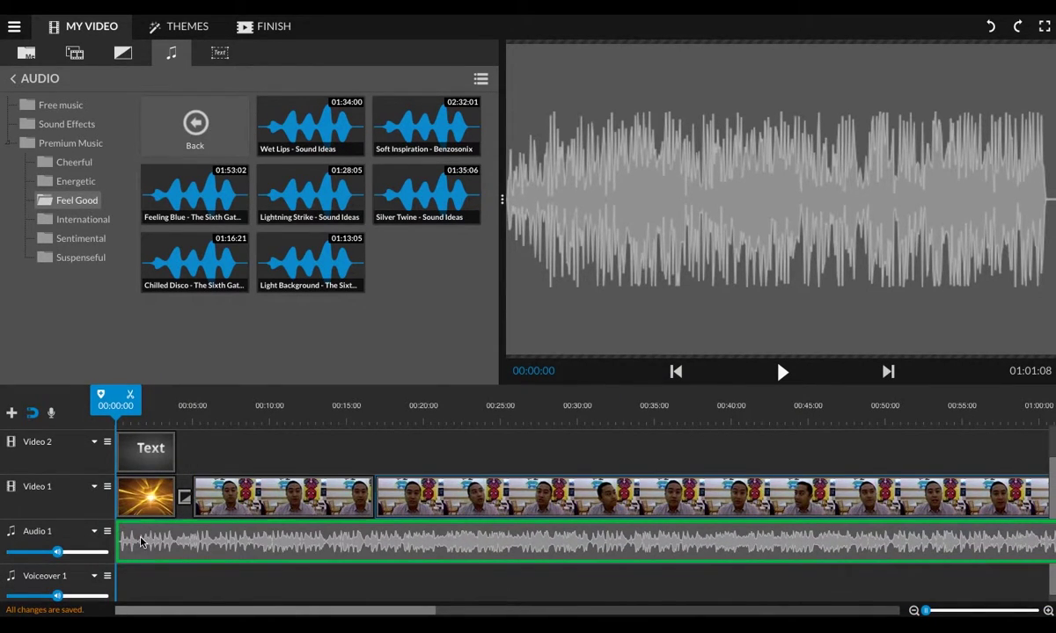
key(space)
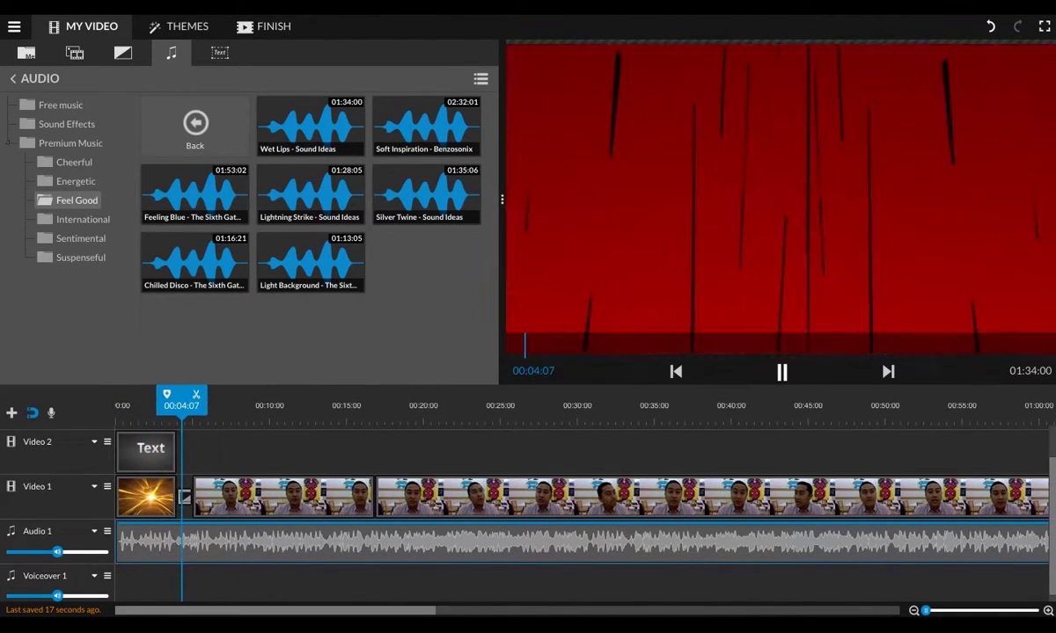
key(space)
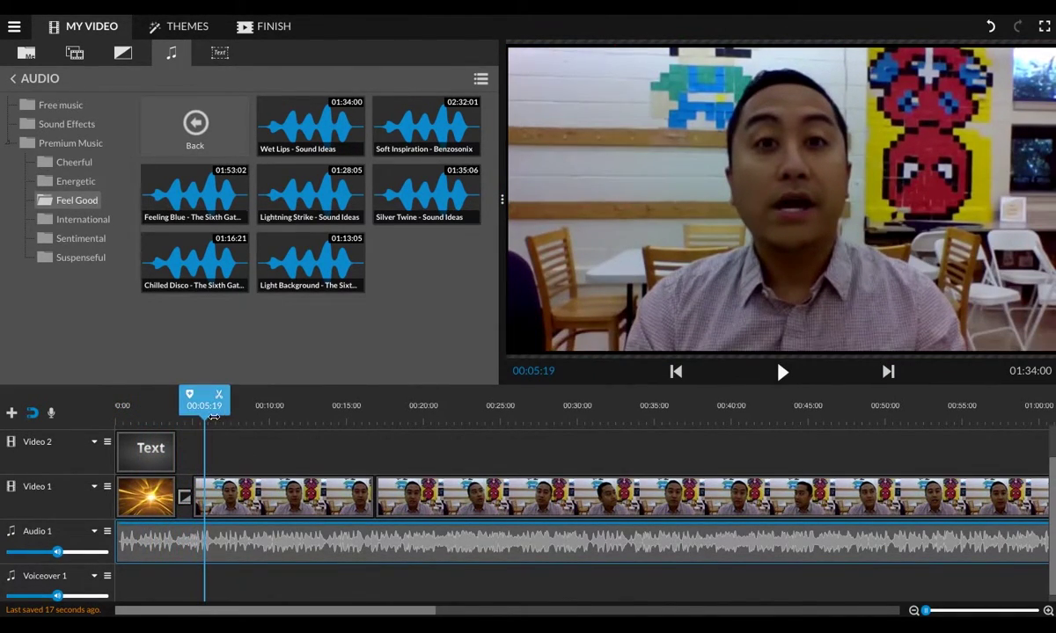
key(space)
key(space)
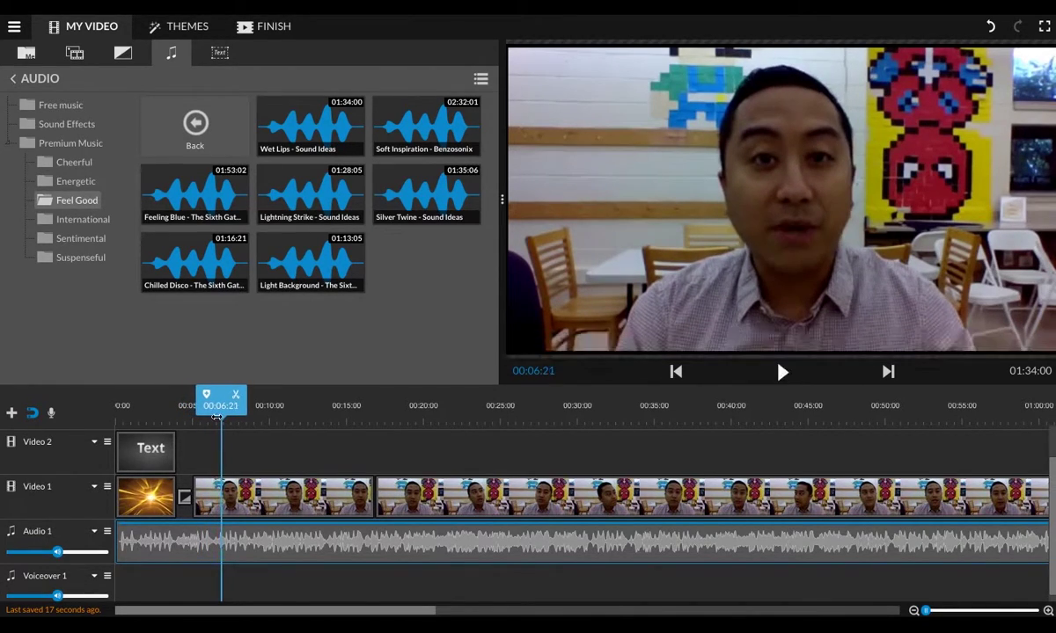
drag(226, 417, 195, 426)
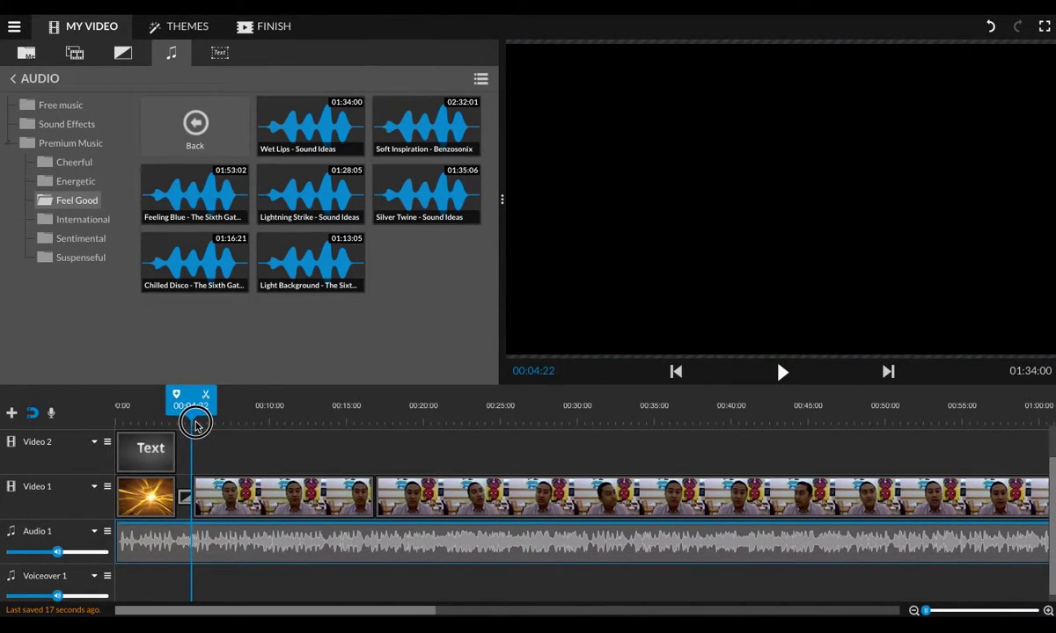
Set music volume keyframes: 100% at the start, pulled lower around 00:06.
click(210, 558)
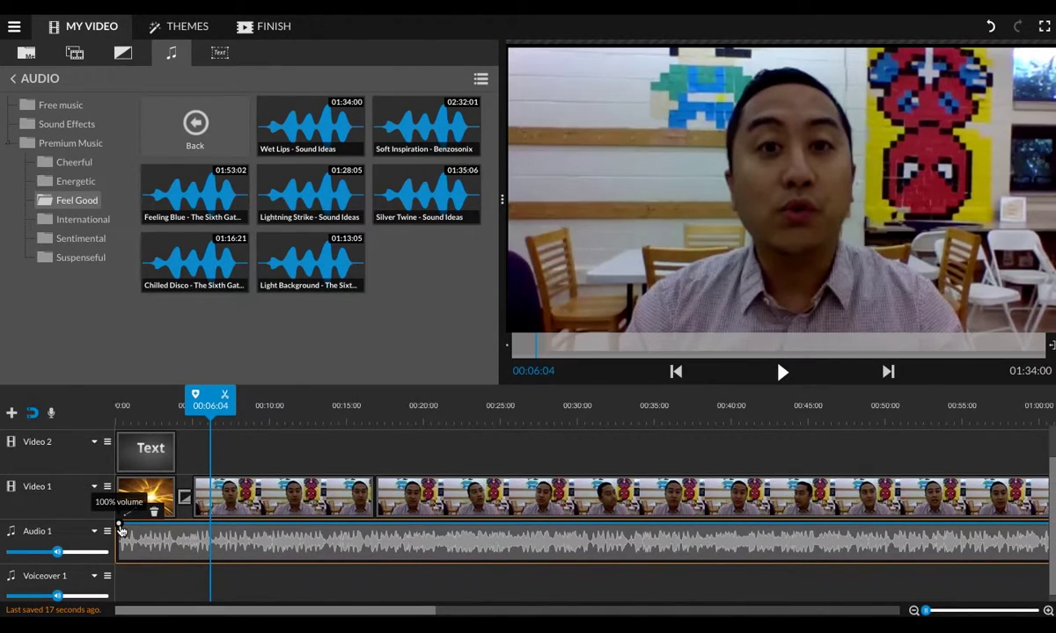
mouse_move(119, 528)
mouse_down()
mouse_move(184, 524)
mouse_move(121, 540)
mouse_up()
mouse_move(191, 540)
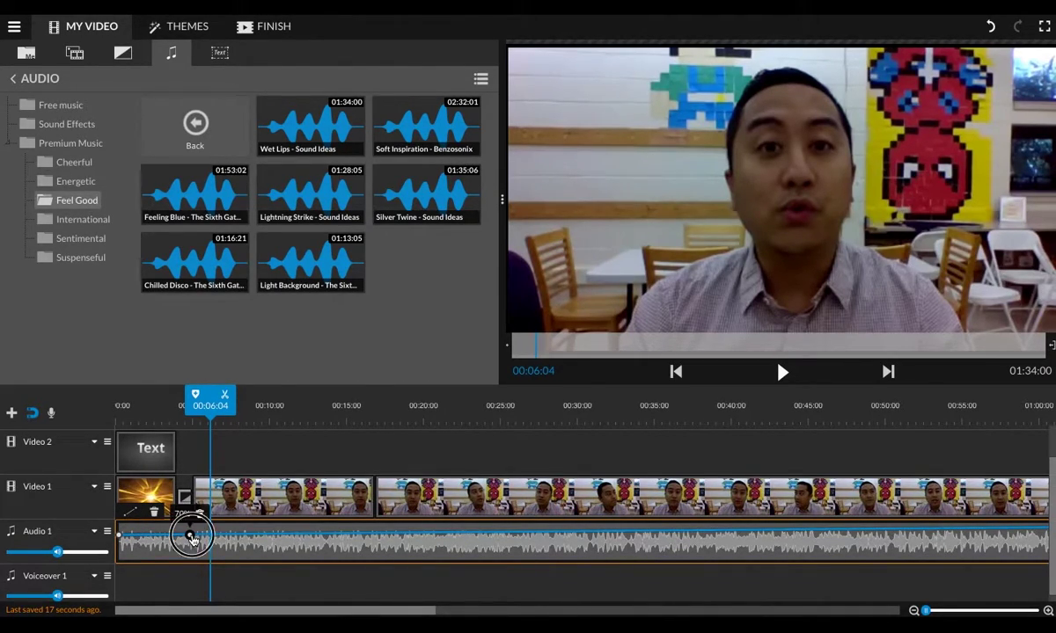
drag(190, 538, 187, 547)
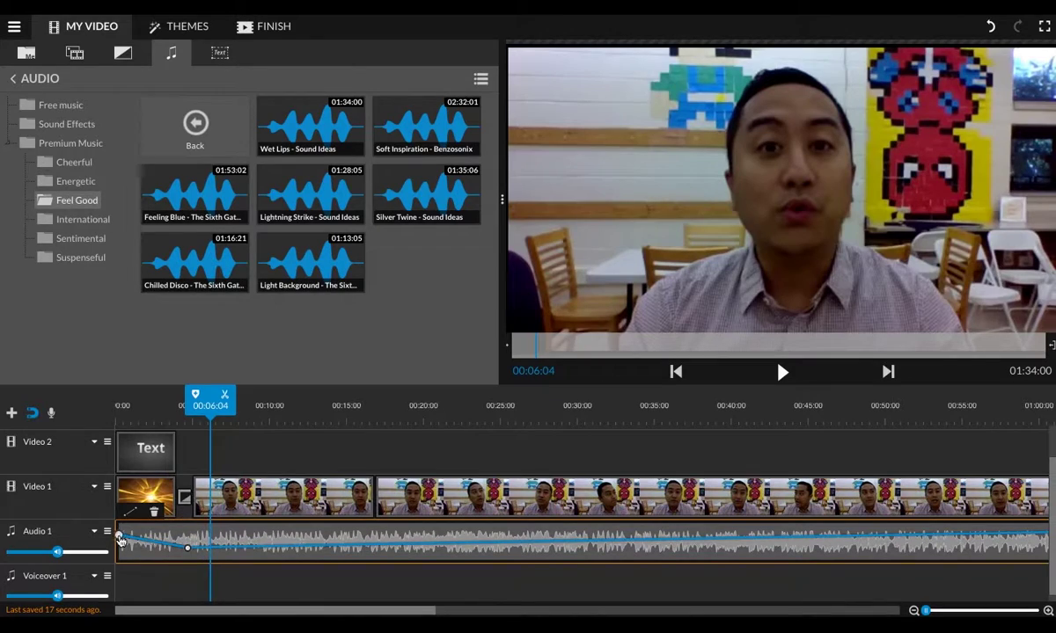
drag(120, 539, 126, 526)
click(188, 547)
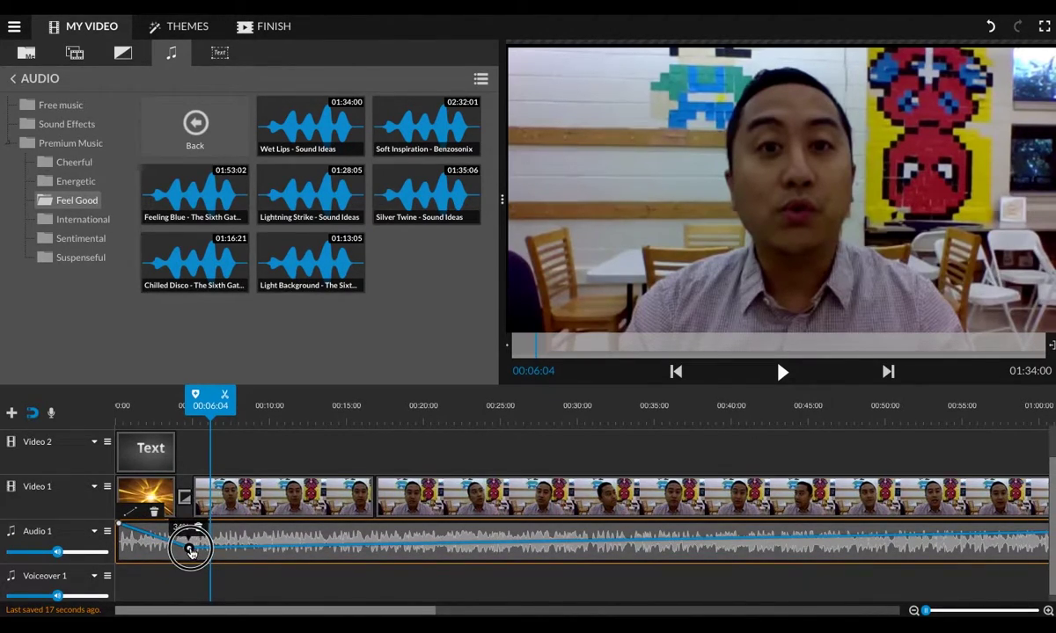
click(142, 428)
Play from the start to check the fade, then lower the volume point further near 00:06:13.
drag(200, 400, 109, 413)
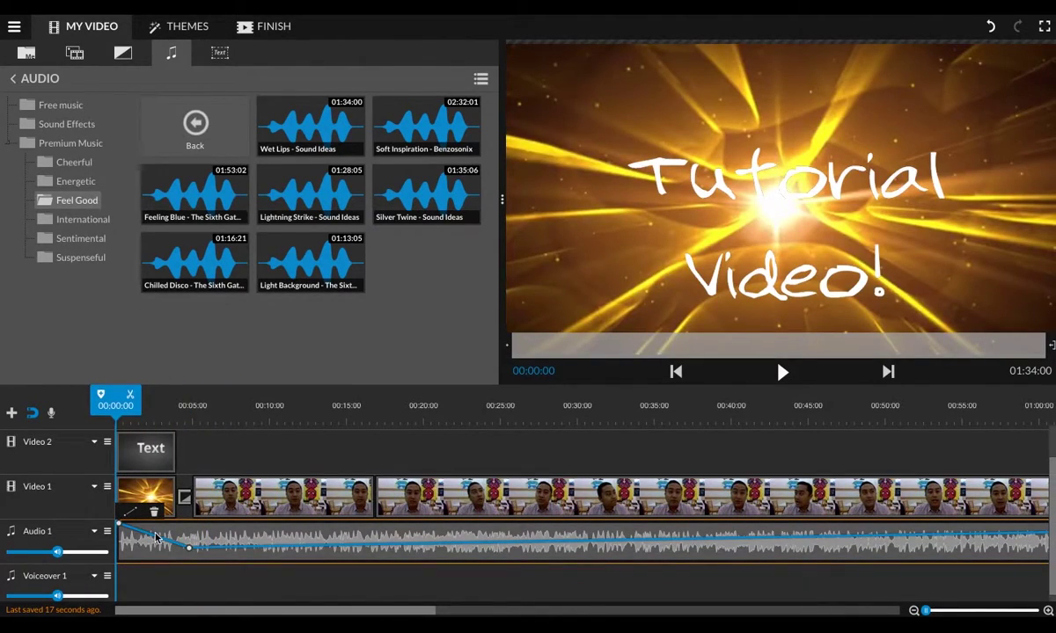
drag(163, 543, 172, 525)
key(space)
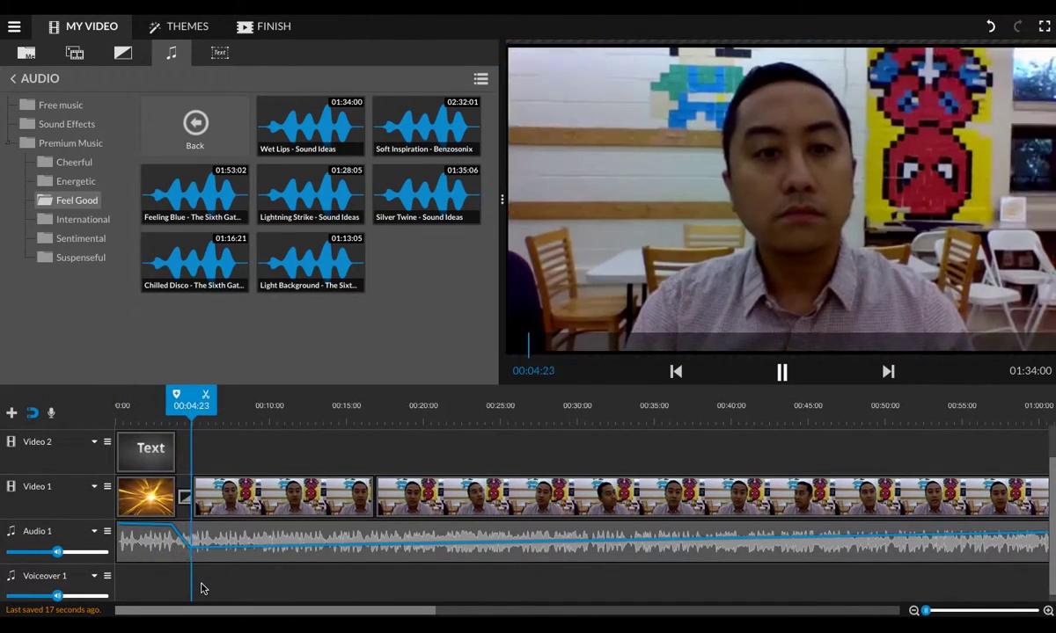
click(202, 553)
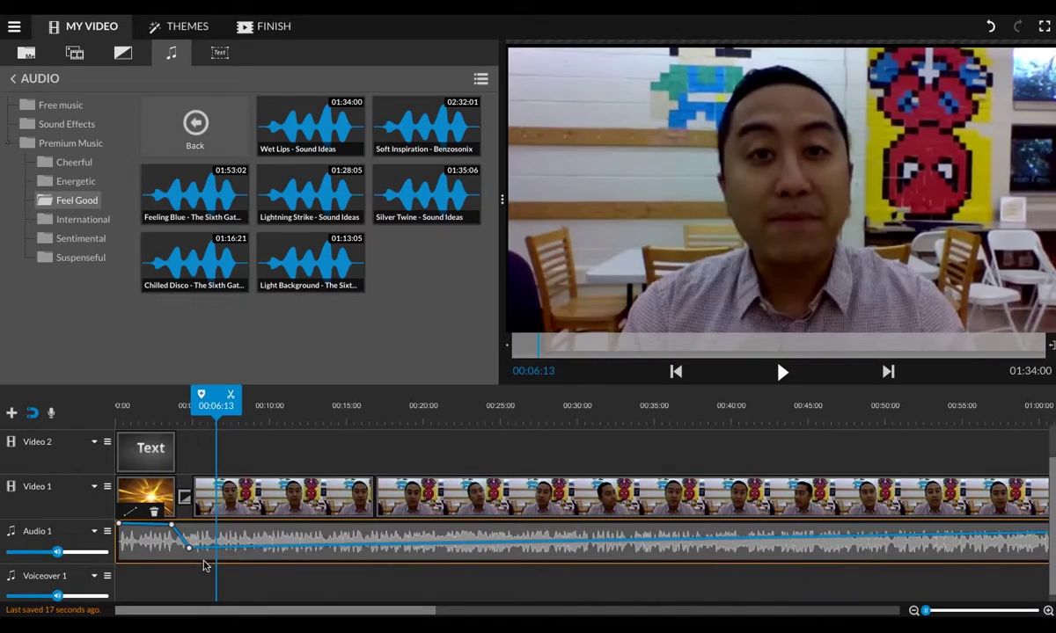
drag(191, 554, 189, 551)
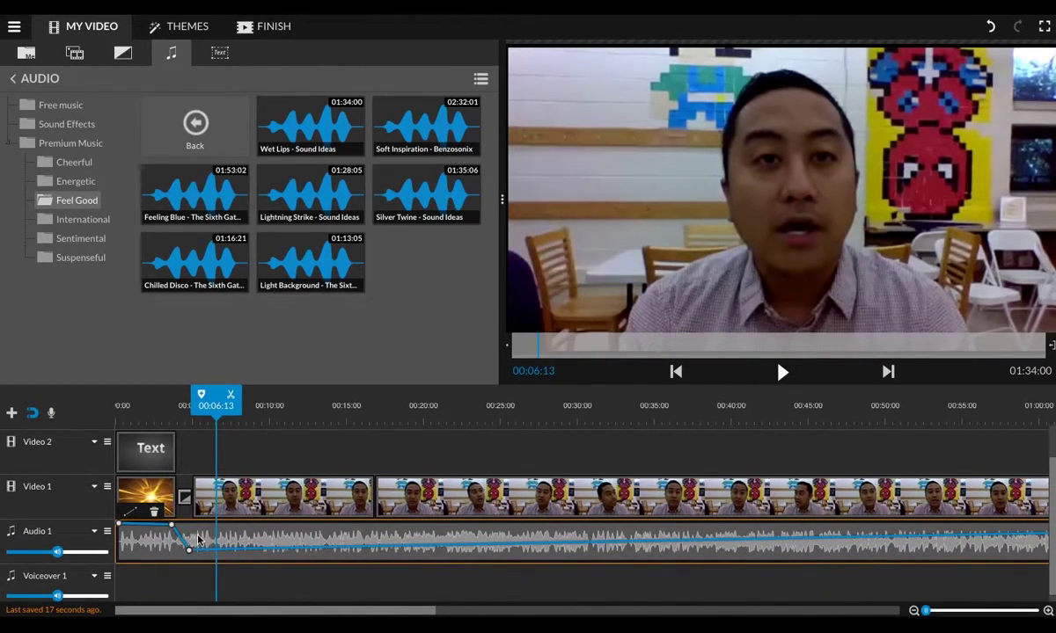
Replace the old volume keyframes with one new keyframe lowered to 22%.
click(198, 532)
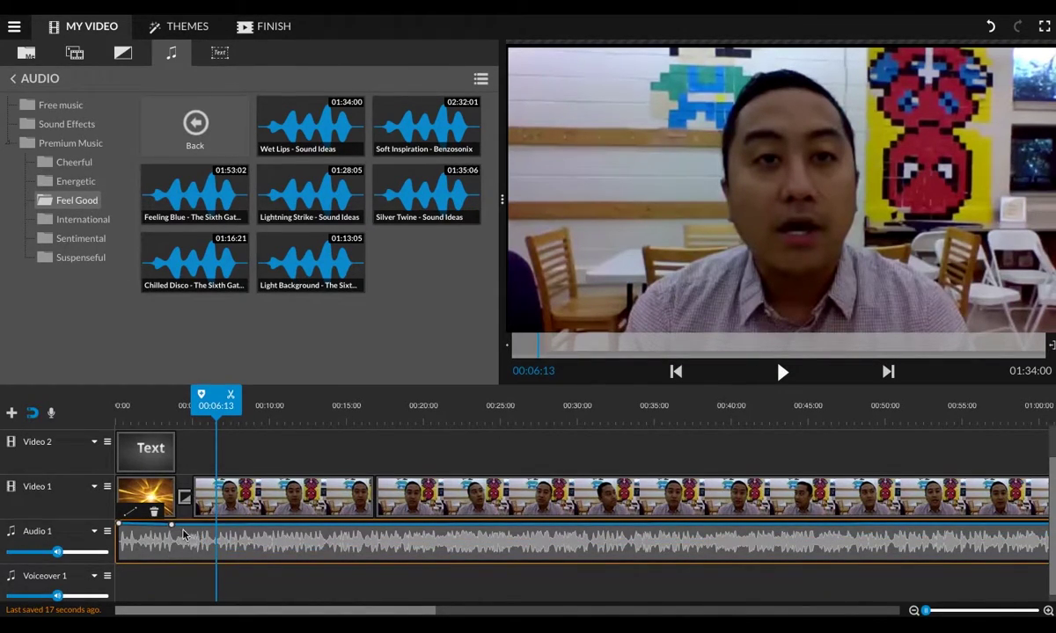
click(182, 509)
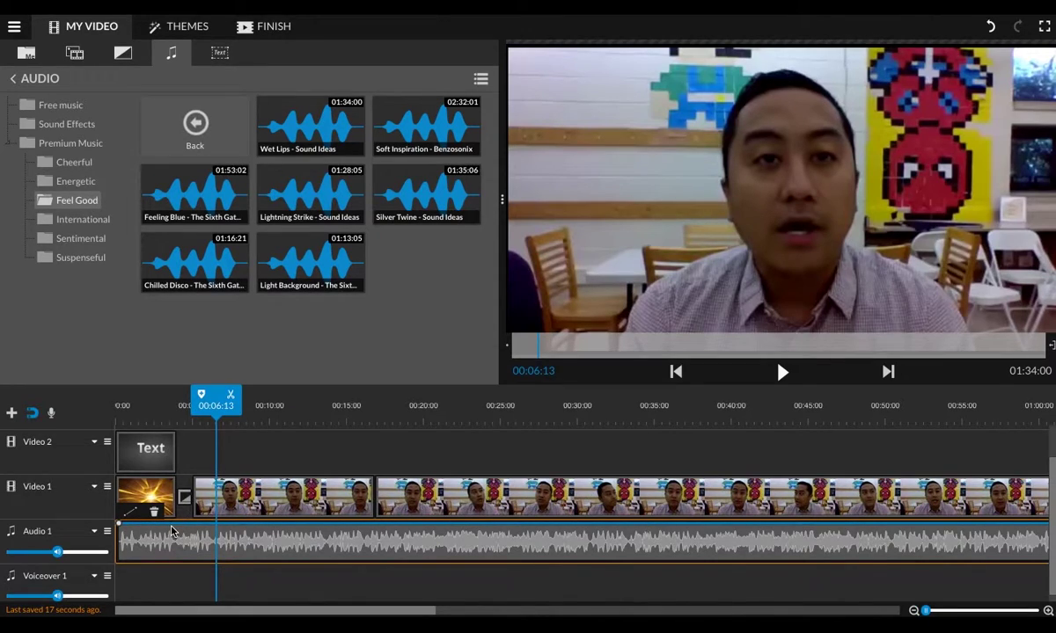
click(174, 530)
drag(191, 525, 192, 562)
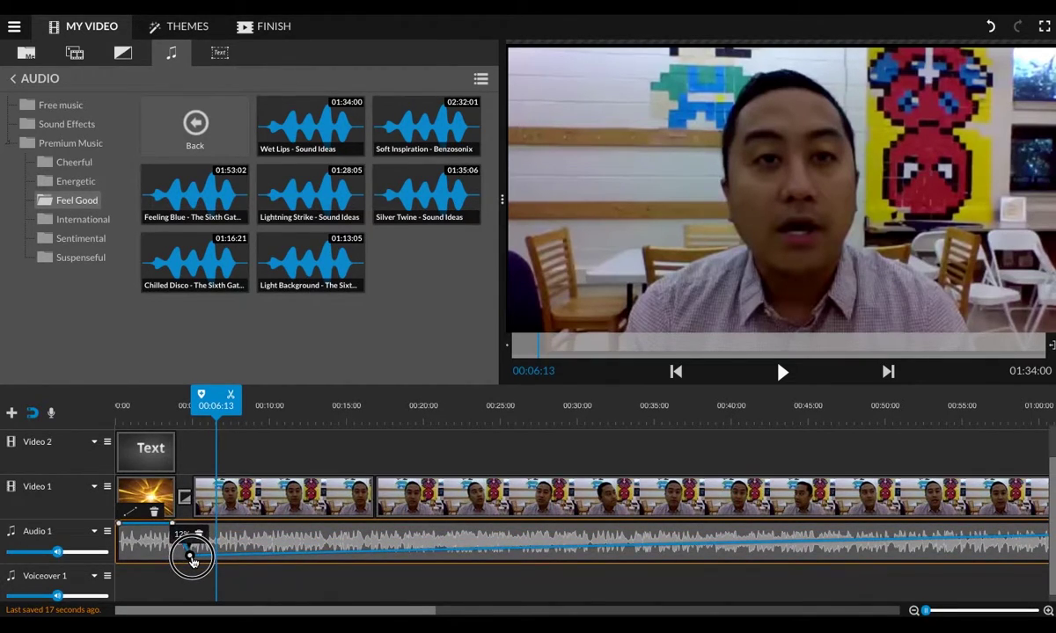
Play from 00:03:02 to hear the music fade.
drag(210, 407, 169, 415)
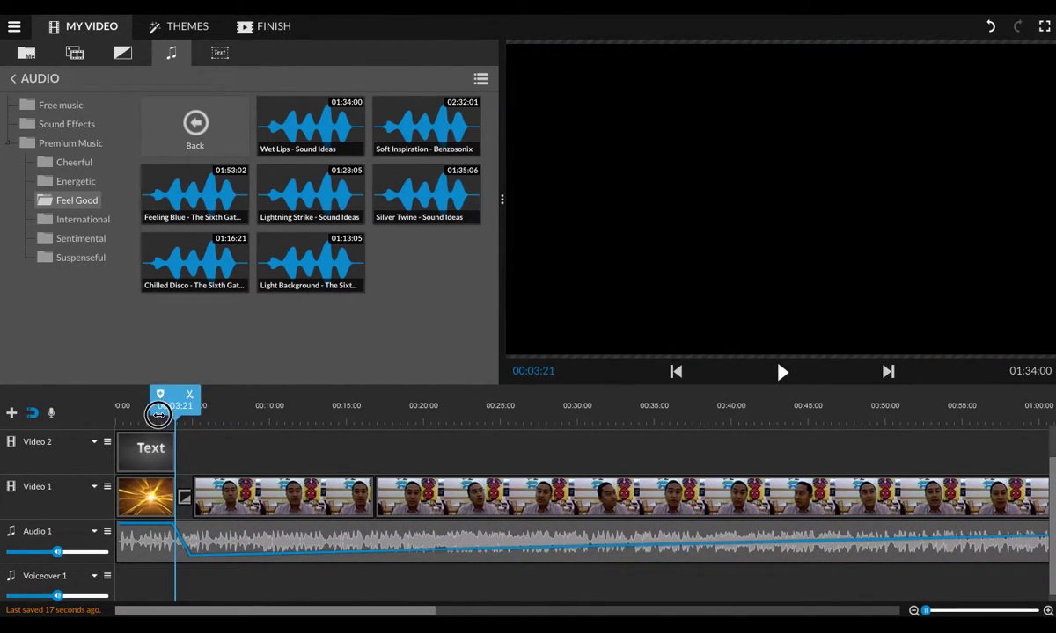
click(166, 414)
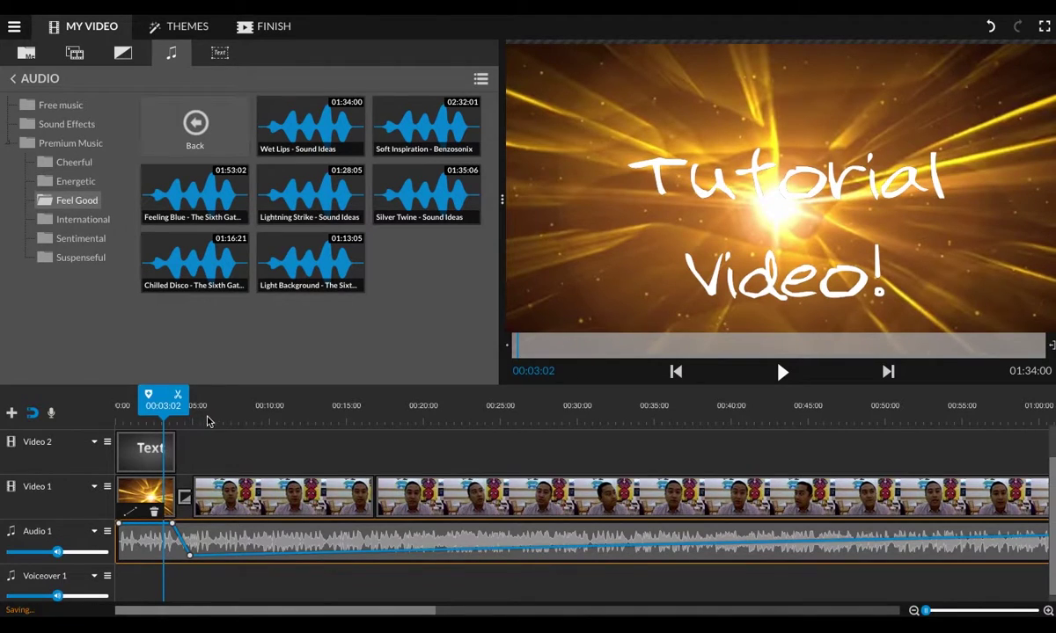
key(space)
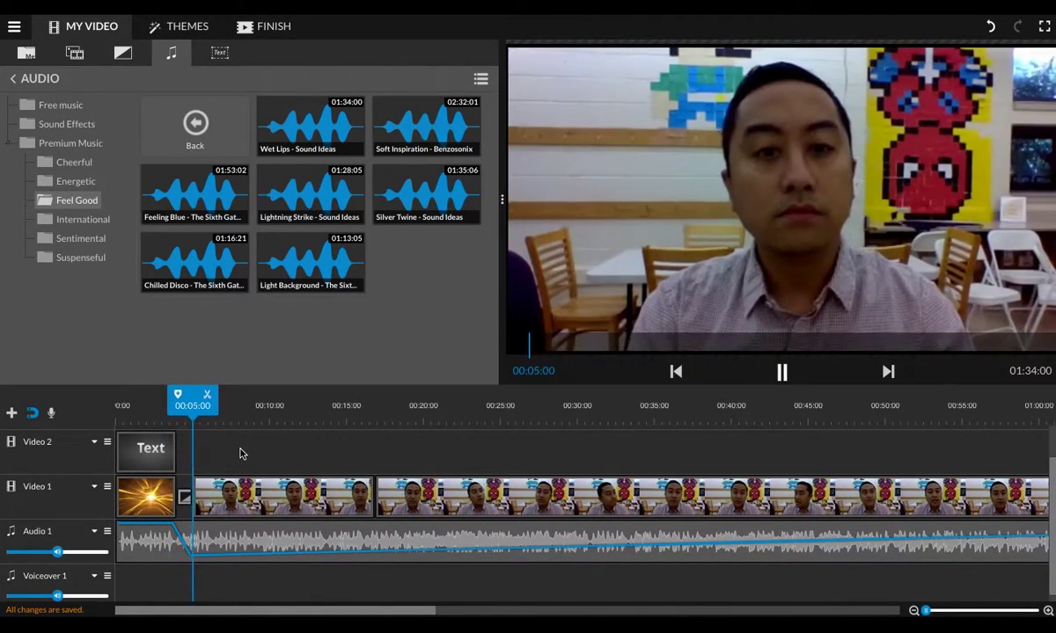
key(space)
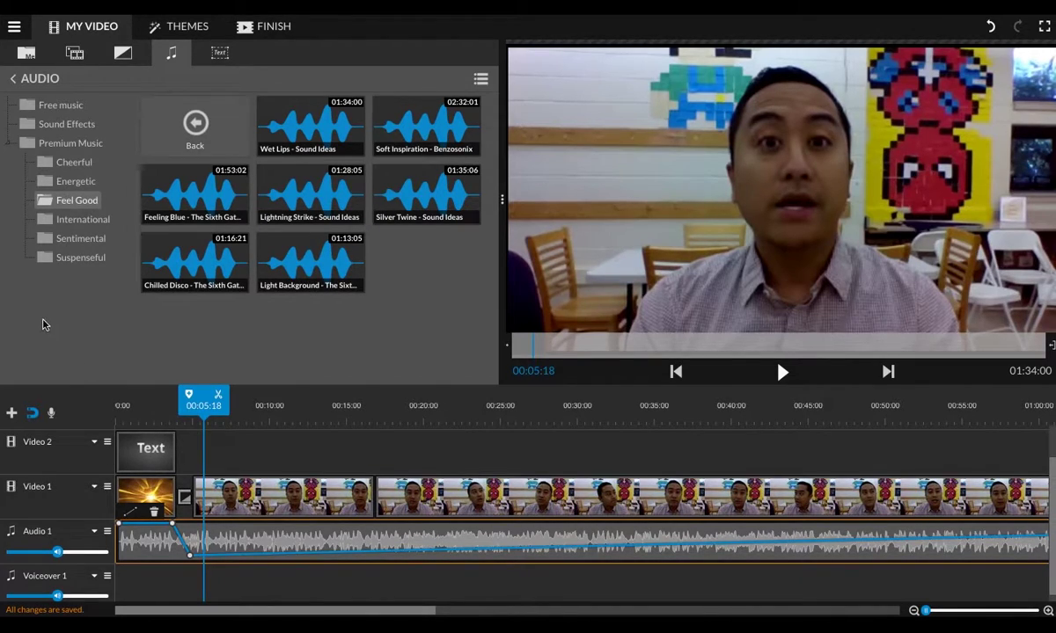
Drag Thunder & lightning from Sound Effects > Nature onto Voiceover 1 near 00:03:13.
click(58, 127)
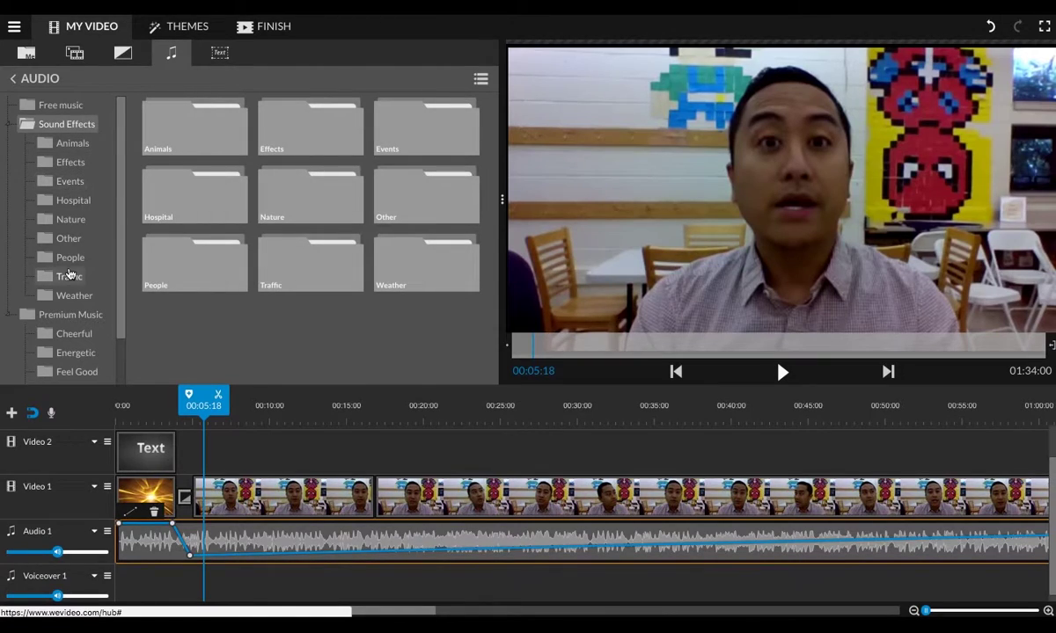
drag(205, 406, 182, 414)
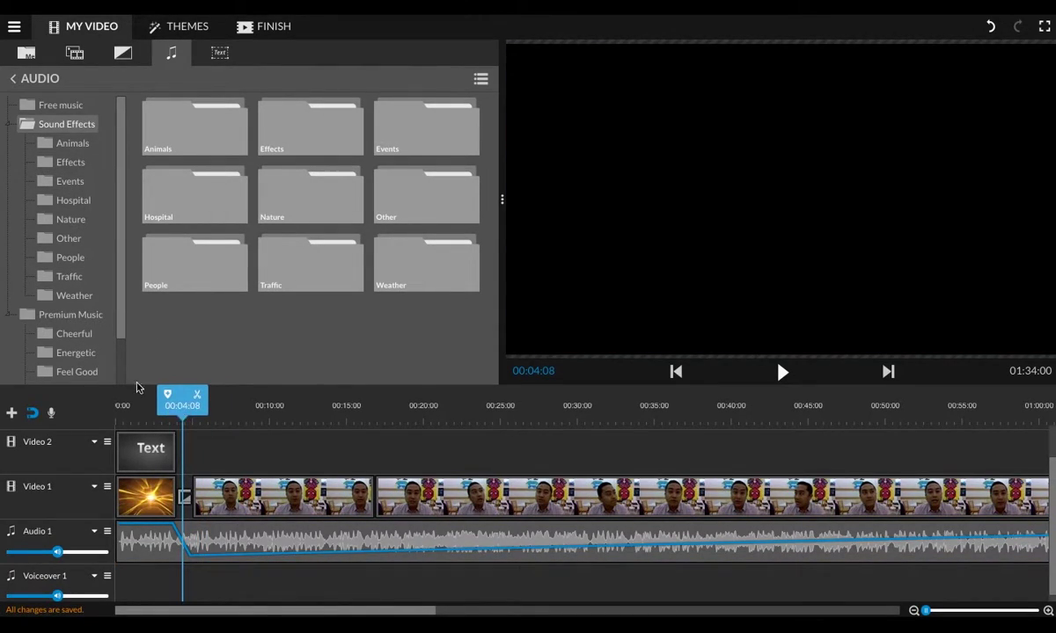
click(72, 219)
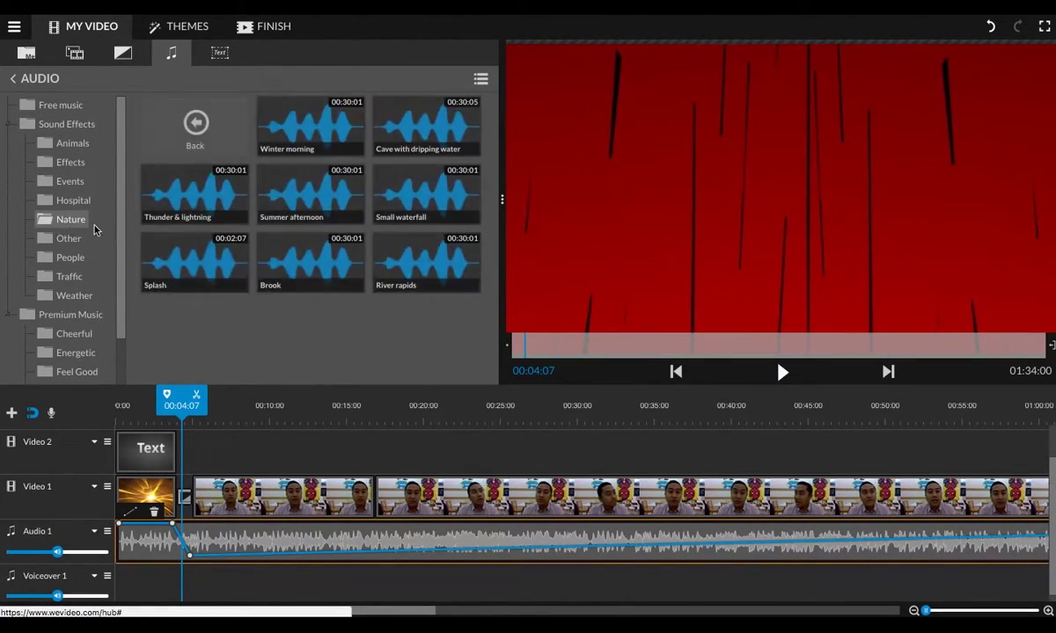
drag(194, 198, 183, 580)
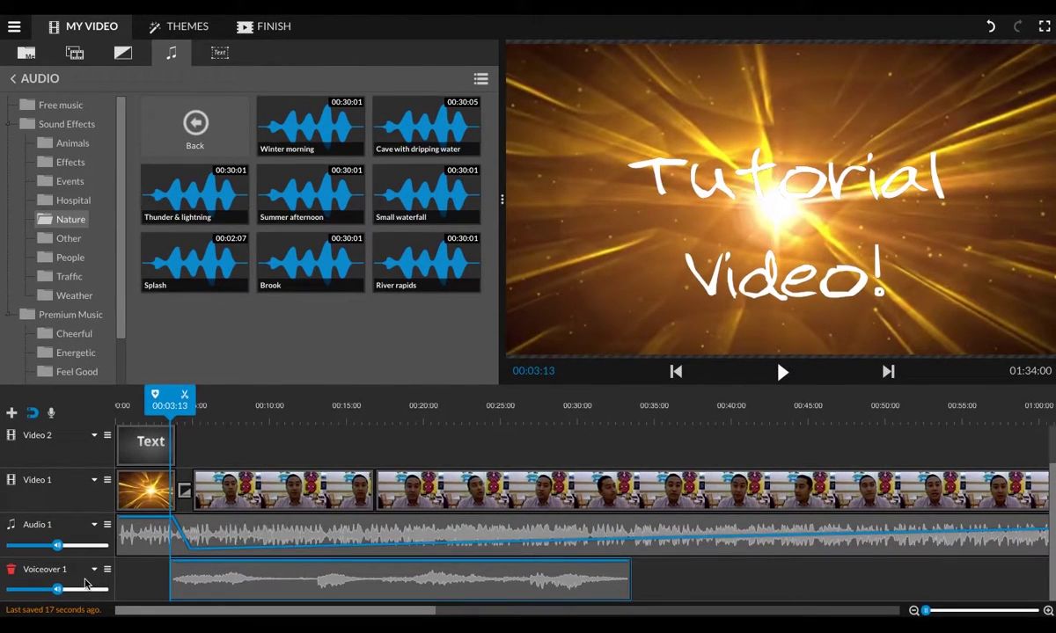
Adjust the Audio 1 music bed volume while listening to the thunder clip on Voiceover 1.
click(307, 587)
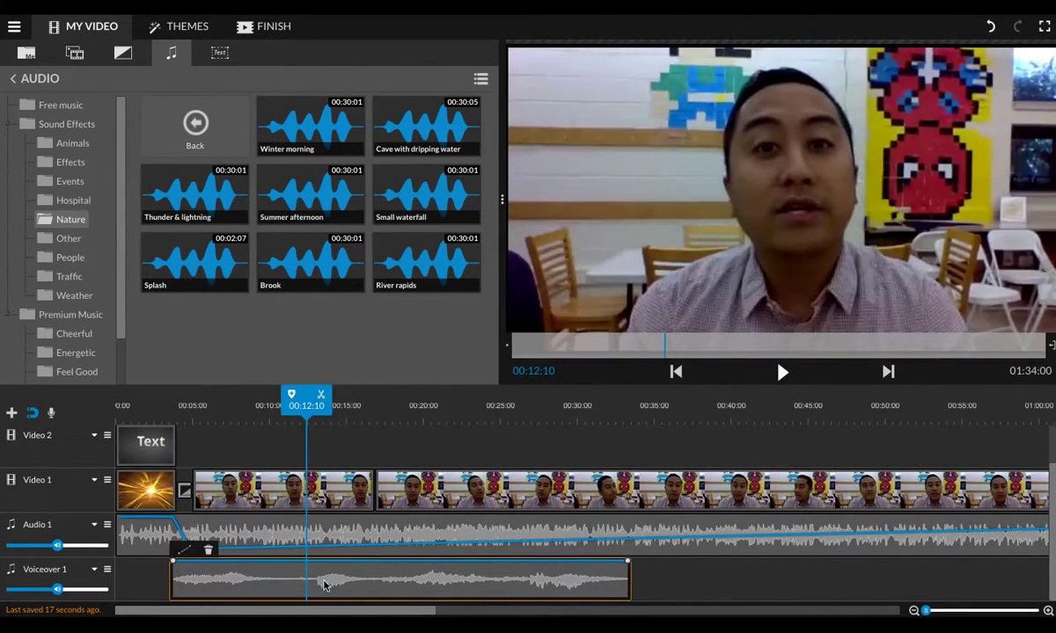
drag(57, 546, 8, 546)
click(171, 558)
key(space)
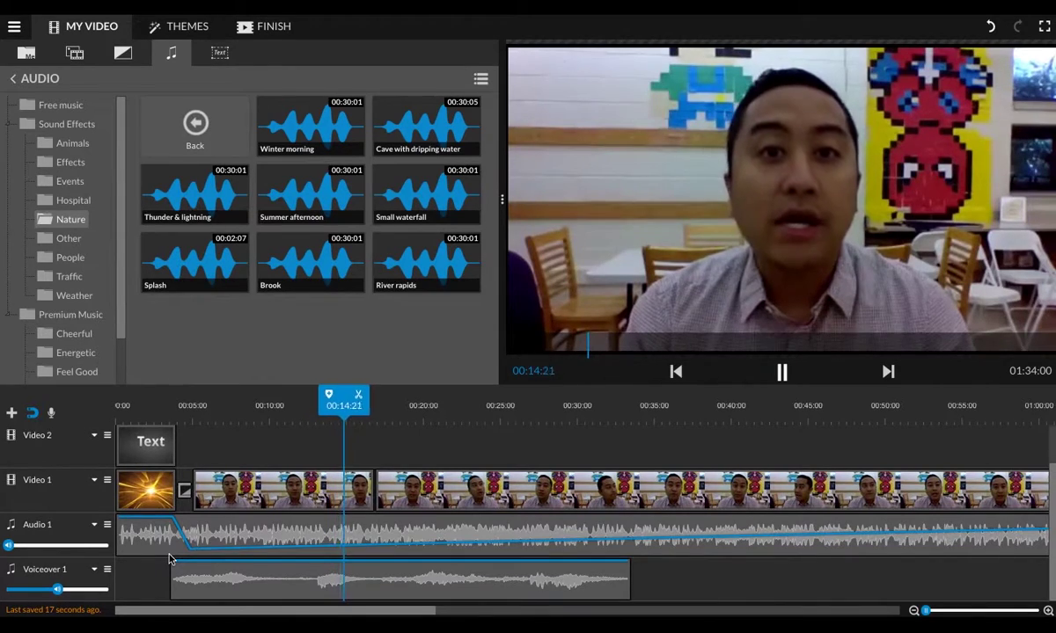
click(171, 558)
drag(7, 546, 53, 545)
Trim the thunder clip to about three seconds ending near 00:06, then preview it.
drag(171, 581, 312, 580)
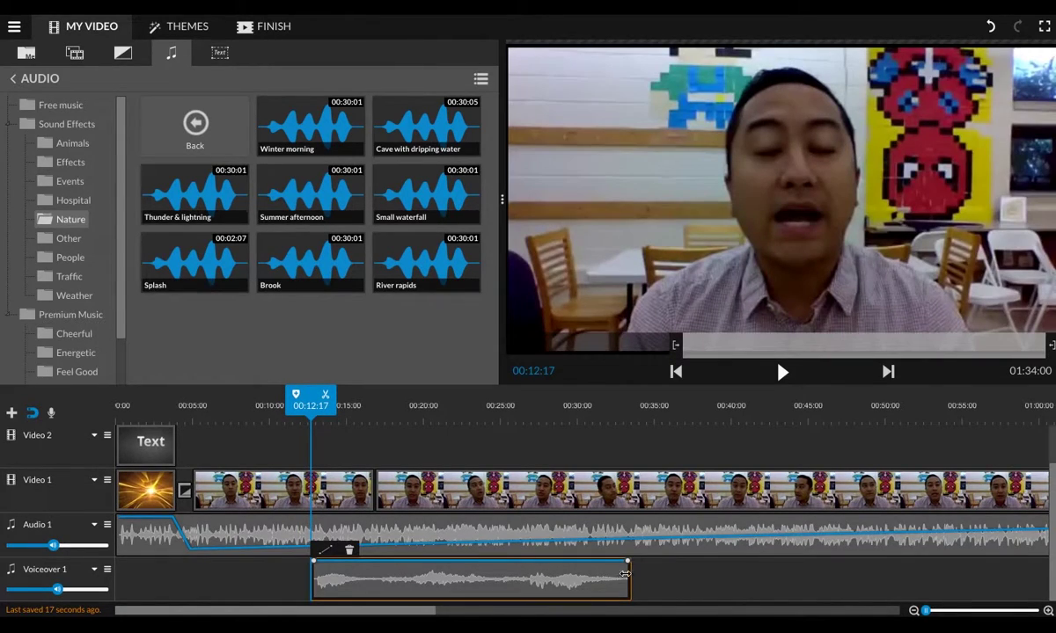
drag(627, 580, 186, 572)
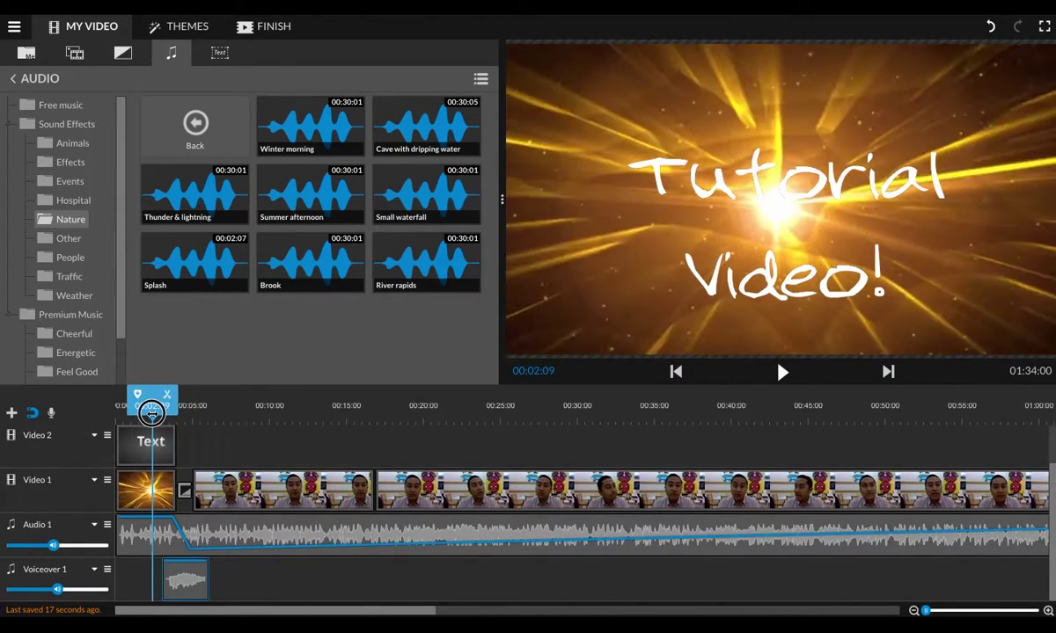
key(space)
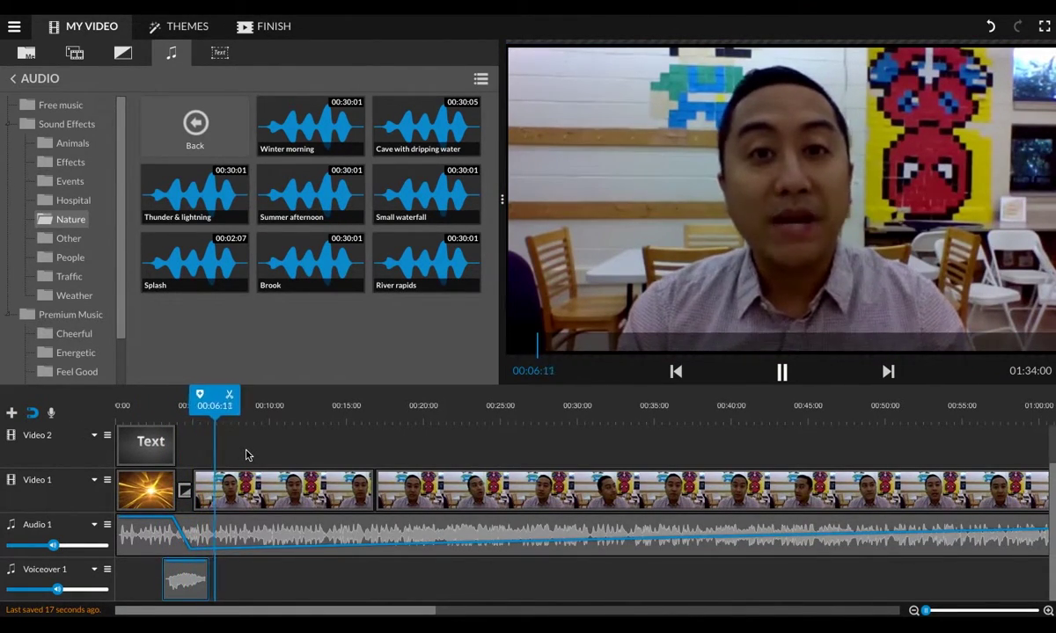
key(space)
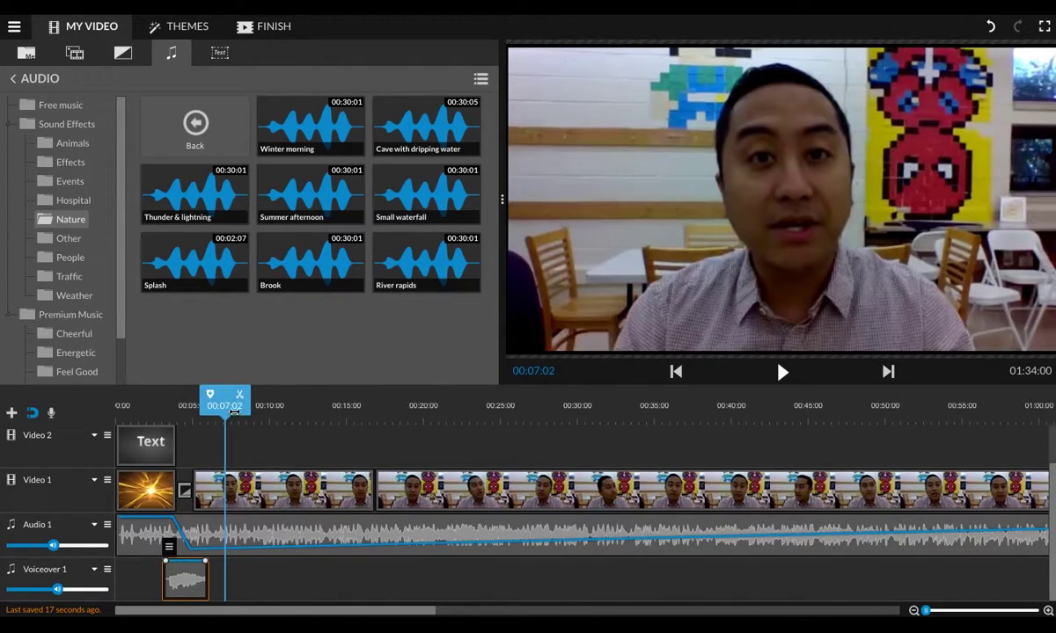
drag(227, 408, 116, 406)
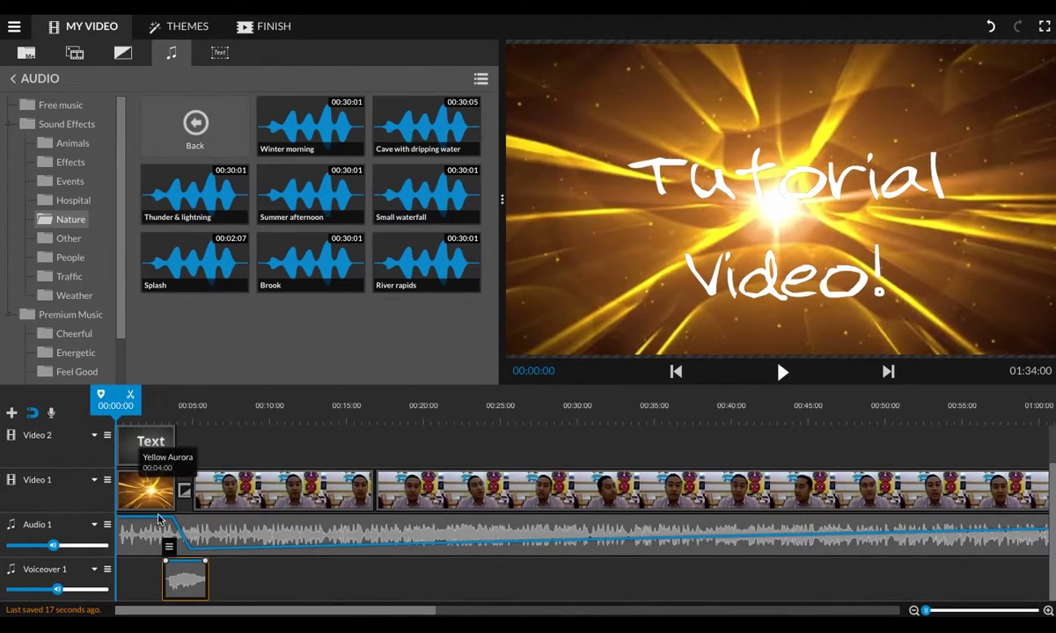
Record a roughly three-second voiceover, play it back, and save it to Voiceover 2.
click(53, 414)
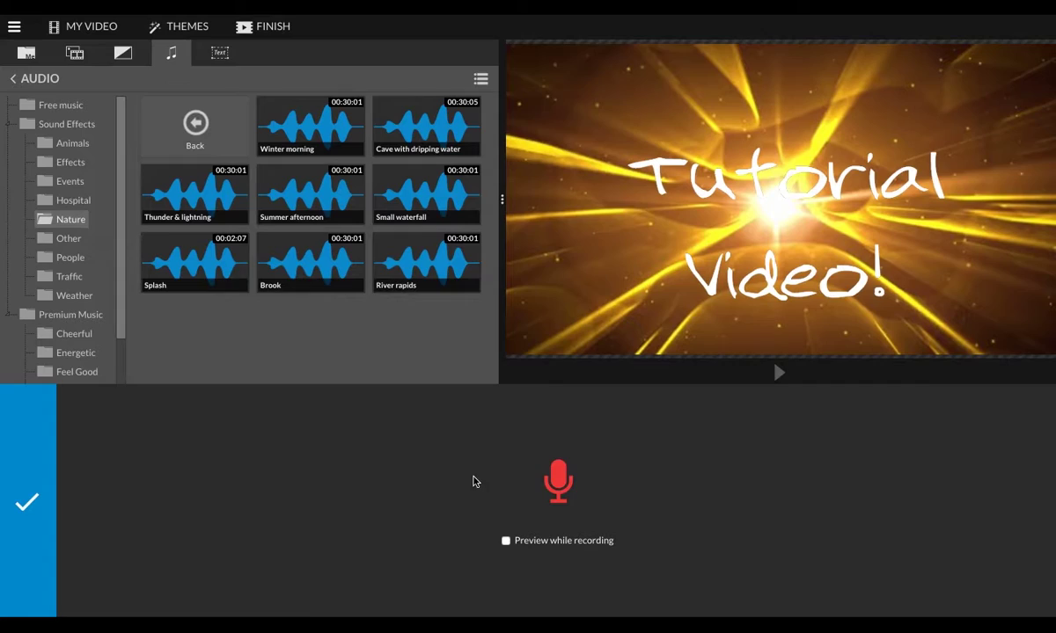
click(561, 486)
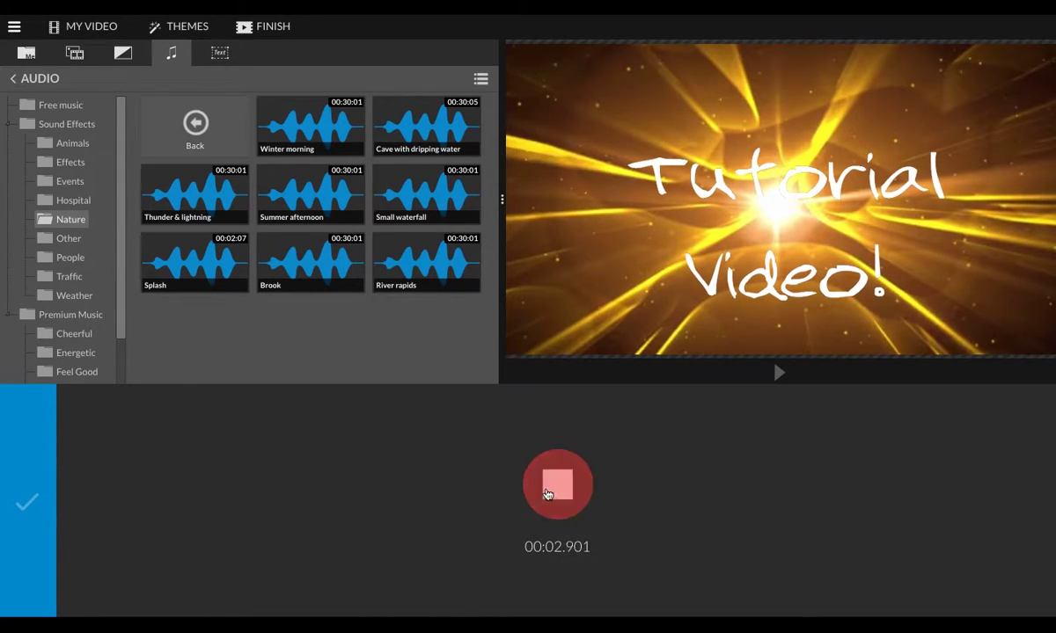
click(548, 493)
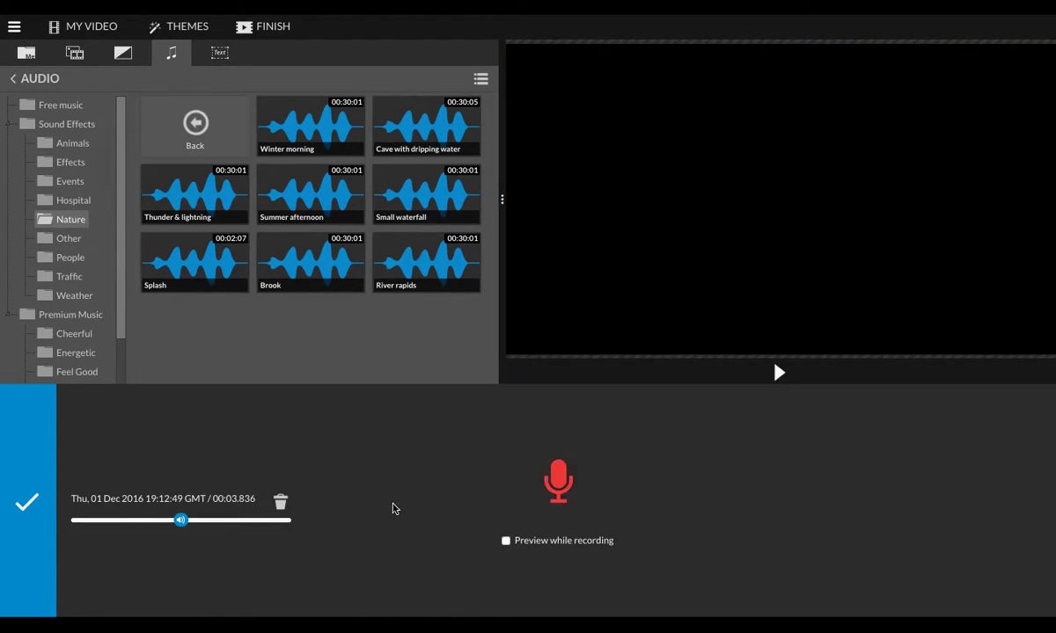
click(776, 373)
click(24, 505)
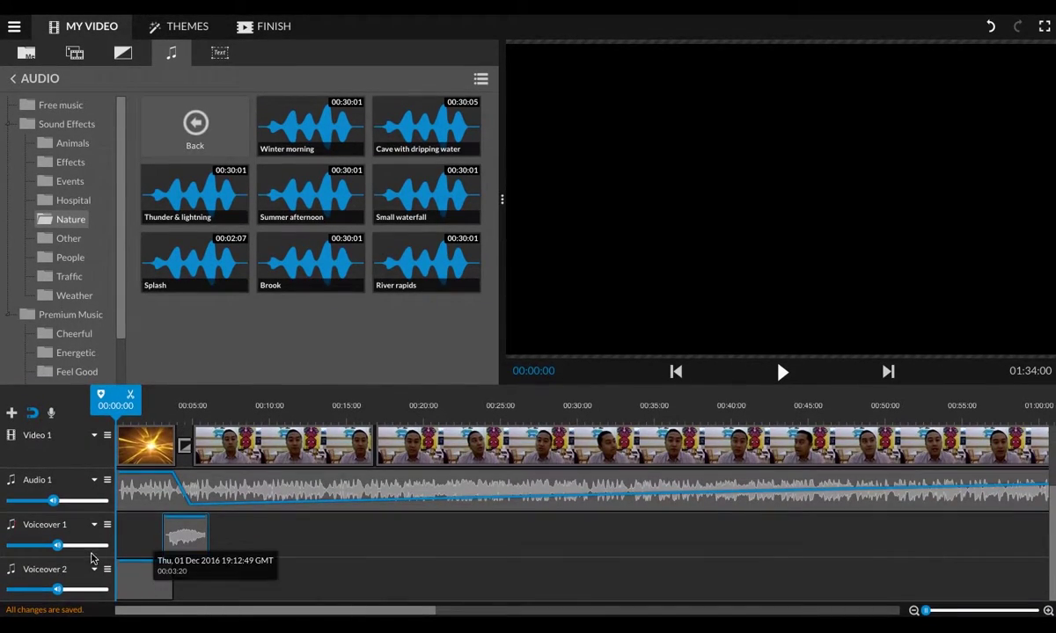
Shorten the end of the Voiceover 2 narration clip and play the timeline from the start.
click(152, 581)
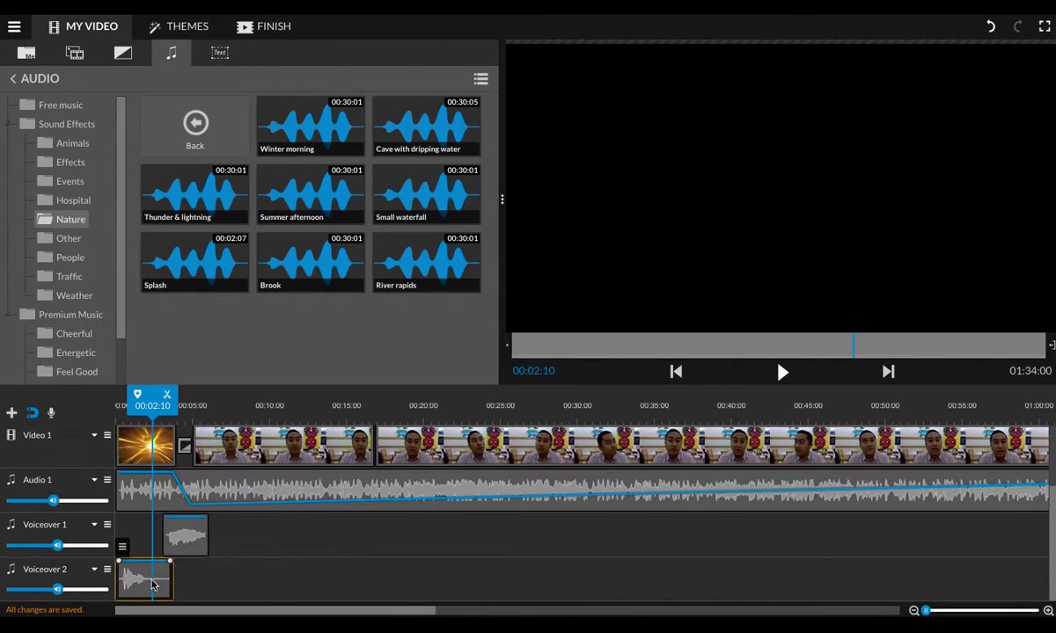
drag(167, 579, 145, 400)
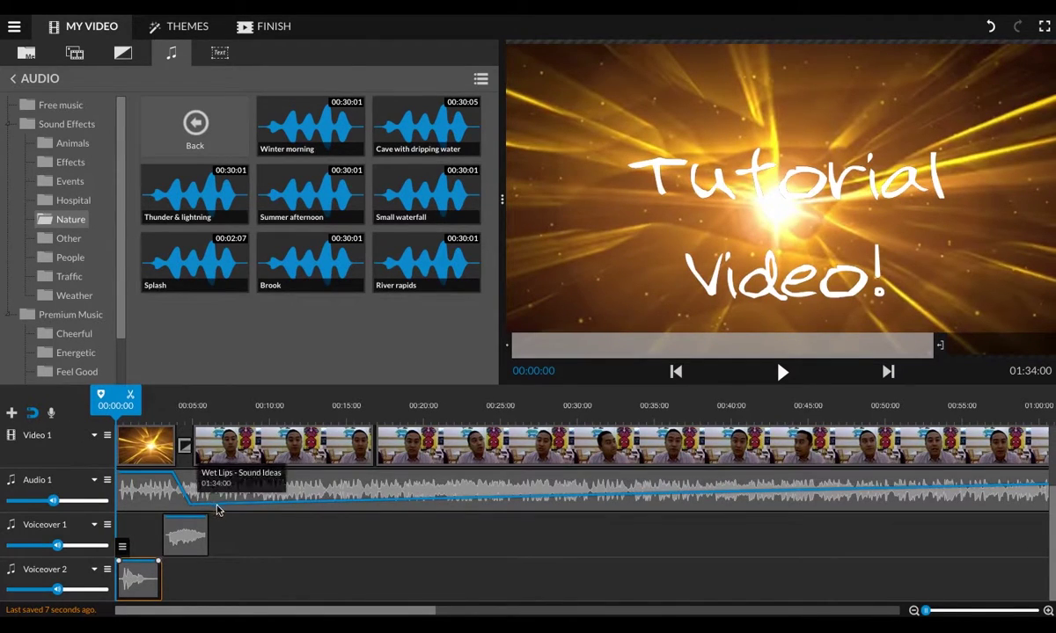
key(space)
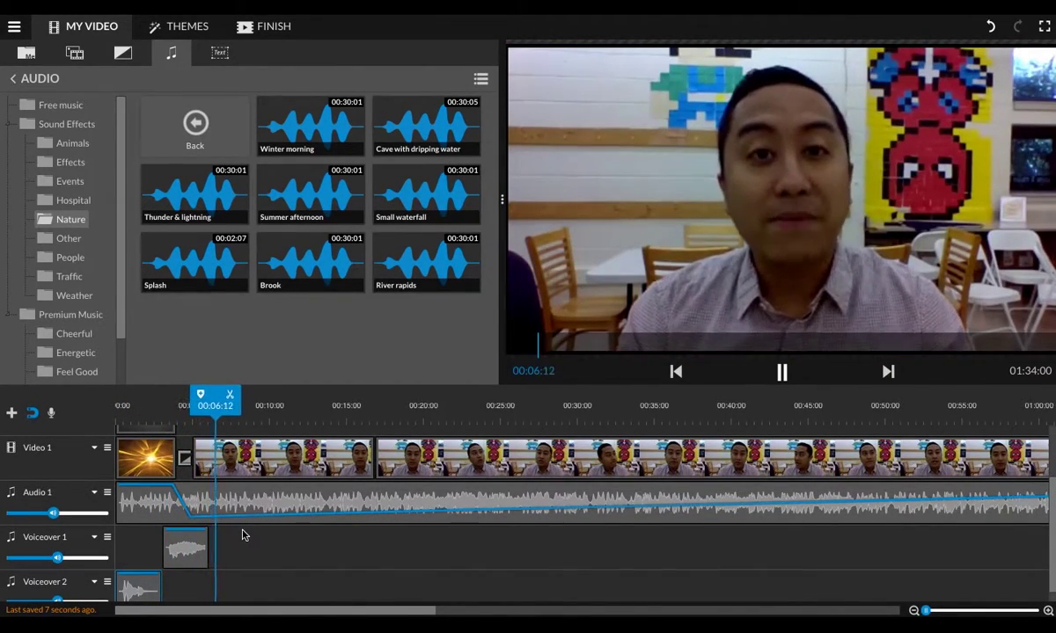
key(space)
scroll(243, 535, up, 3)
scroll(243, 500, up, 1)
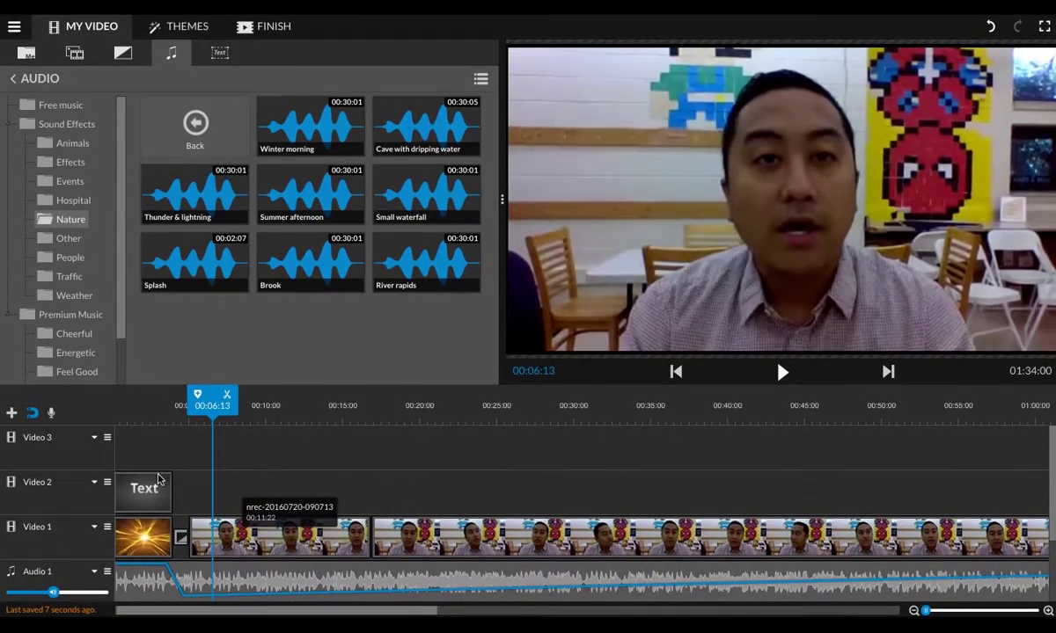
scroll(189, 495, down, 3)
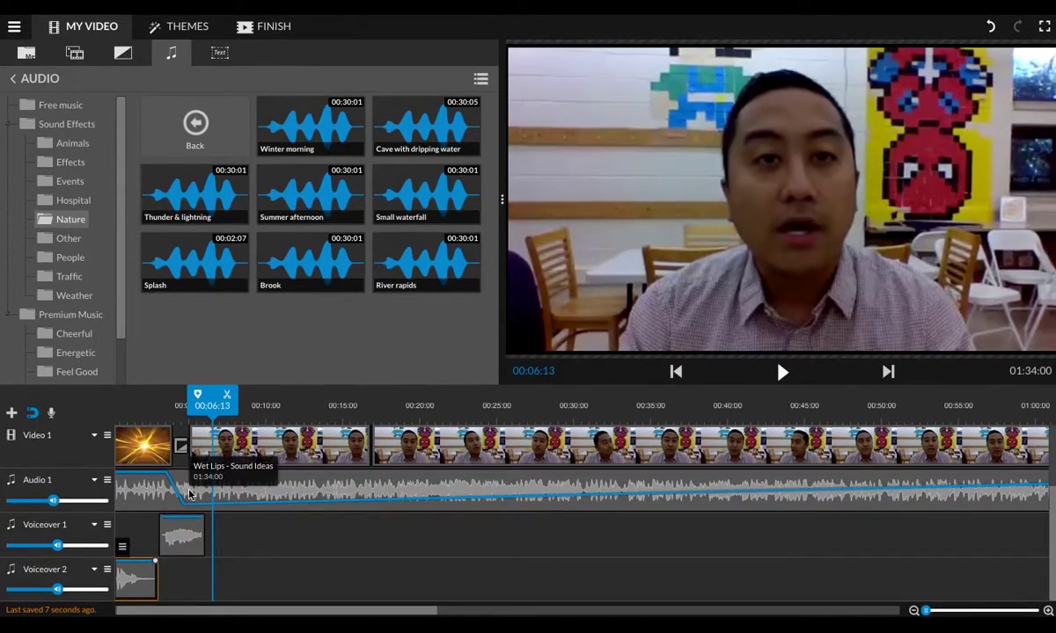